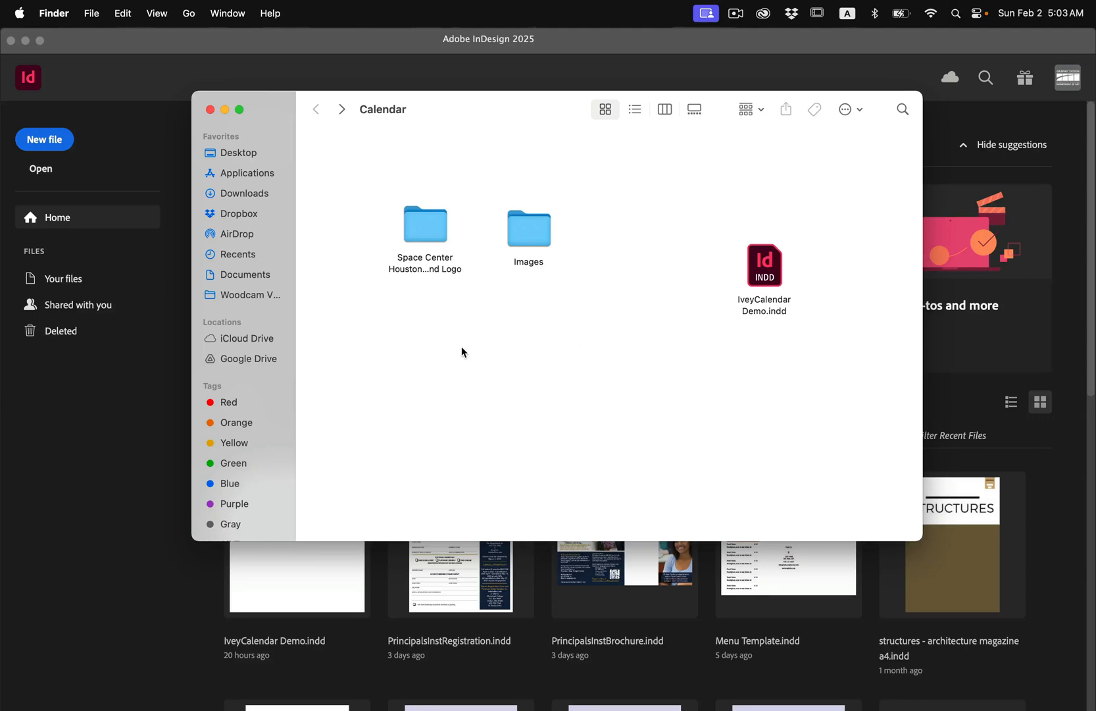
# - Examine the file metadata of NASA Calendar Image4.jpg in the Images folder, including its title, color space and description
pyautogui.doubleClick(529, 234)
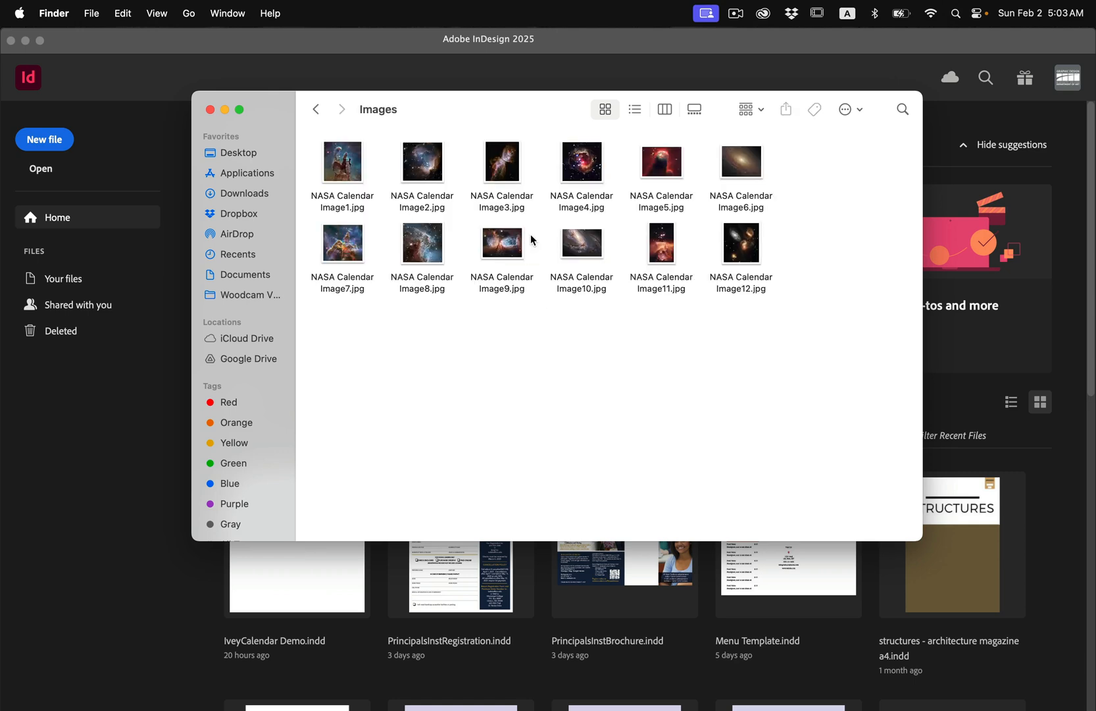
pyautogui.click(577, 182)
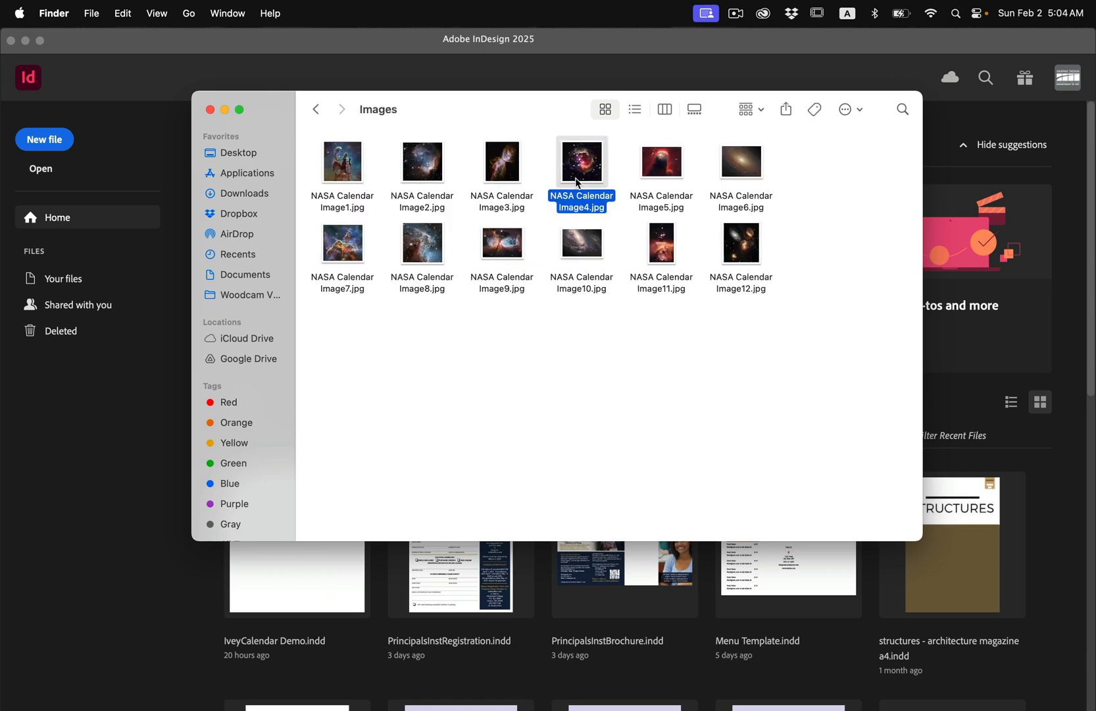
pyautogui.press('super+i')
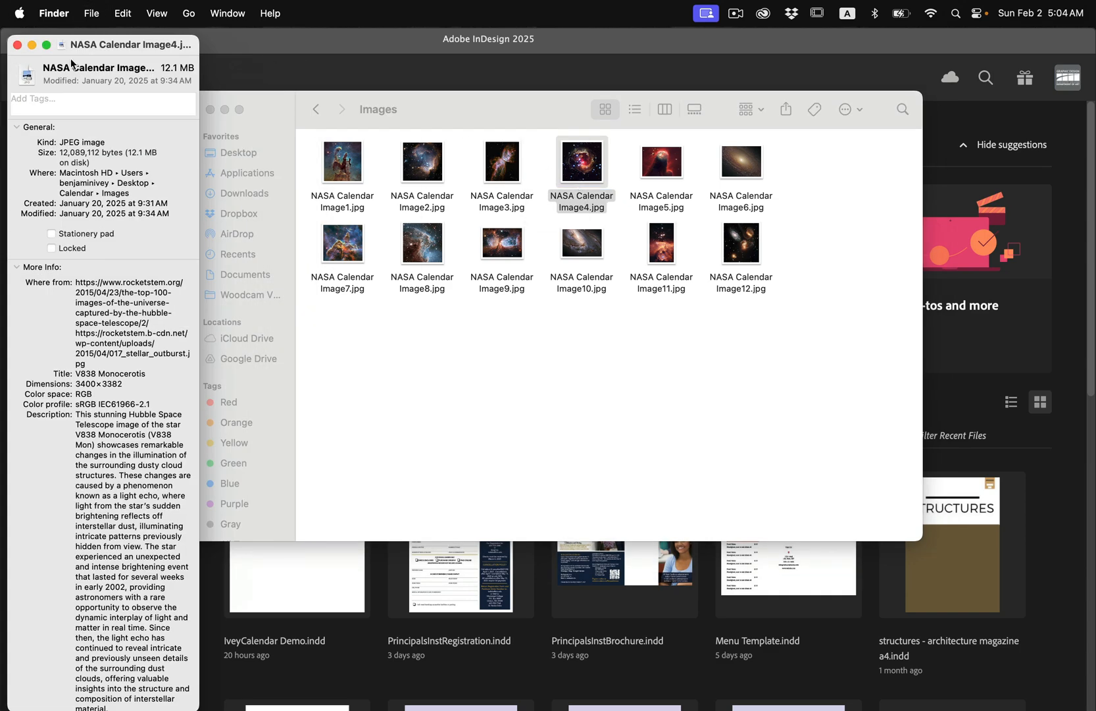
pyautogui.moveTo(100, 44); pyautogui.dragTo(413, 38)
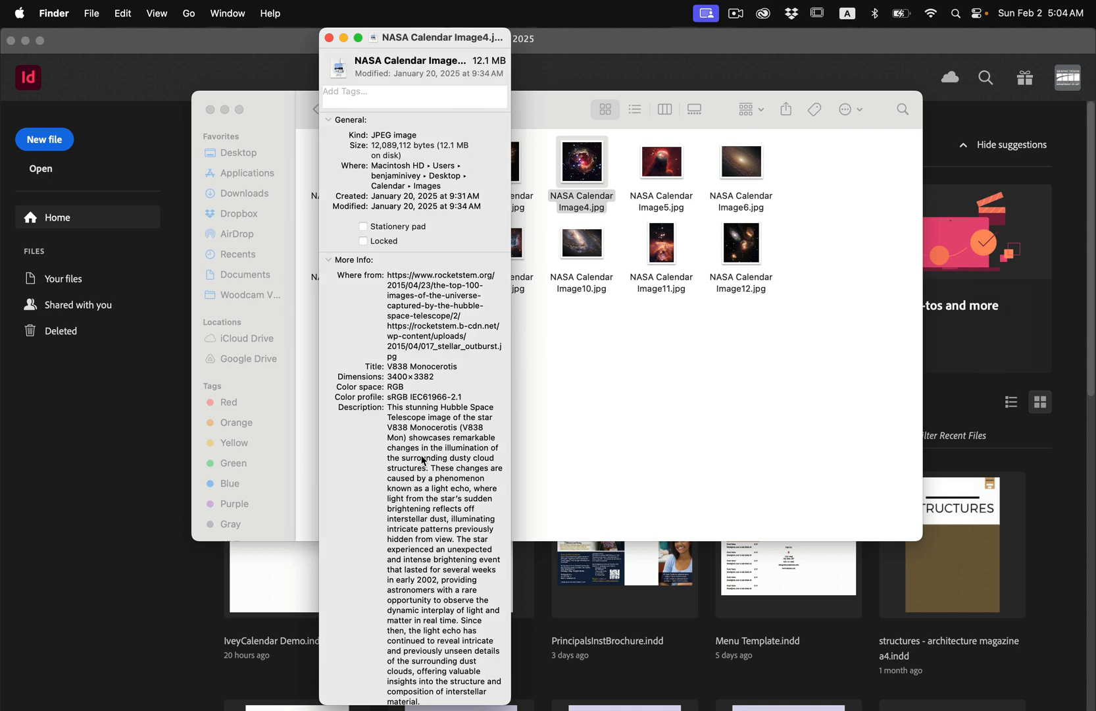
pyautogui.press('super+w')
pyautogui.click(537, 328)
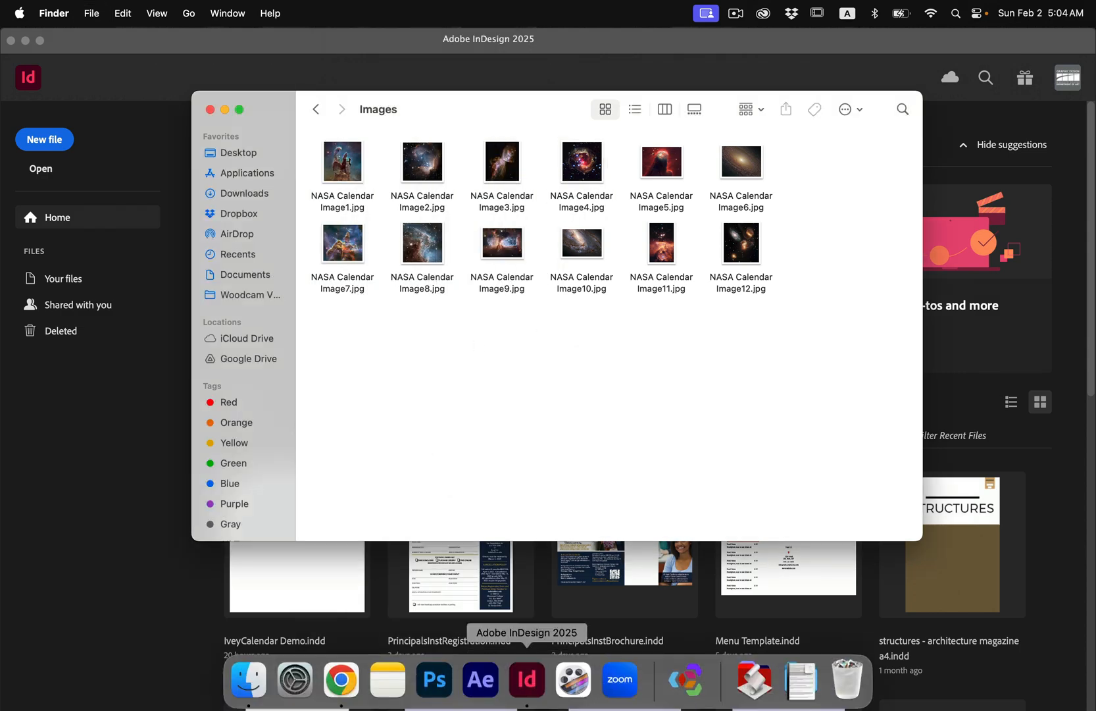
# - Switch to Photoshop and open all the images, NASA Calendar Image1.jpg to Image12.jpg, from the Images folder inside Calendar
pyautogui.click(434, 685)
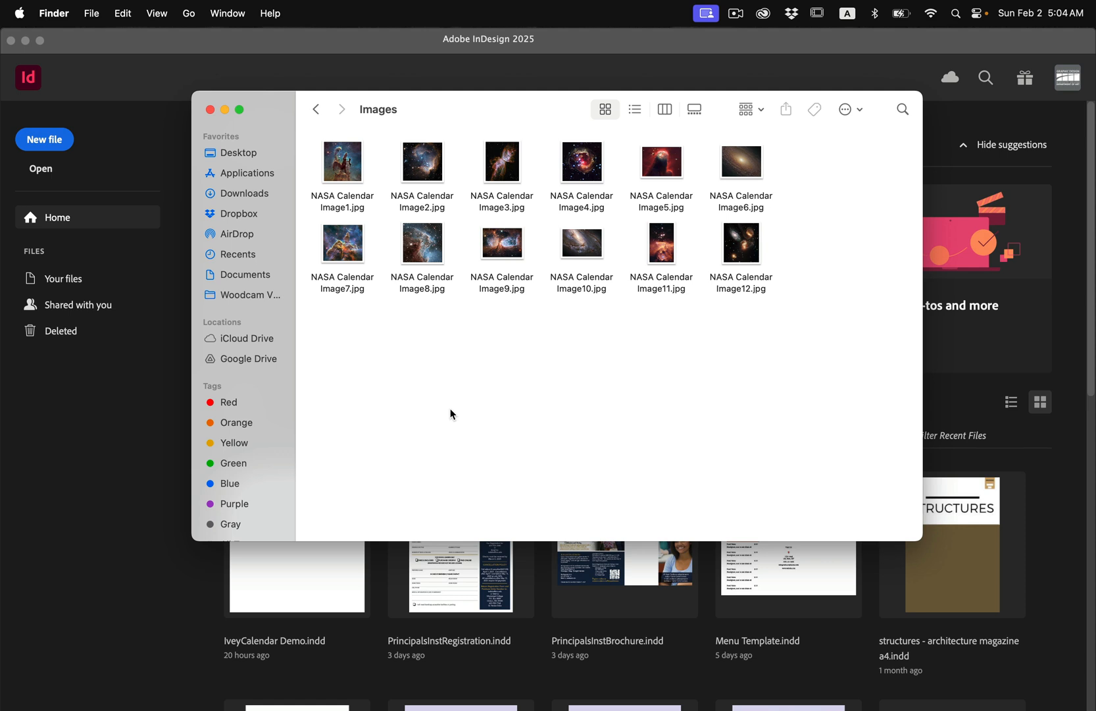
pyautogui.press('super+Tab')
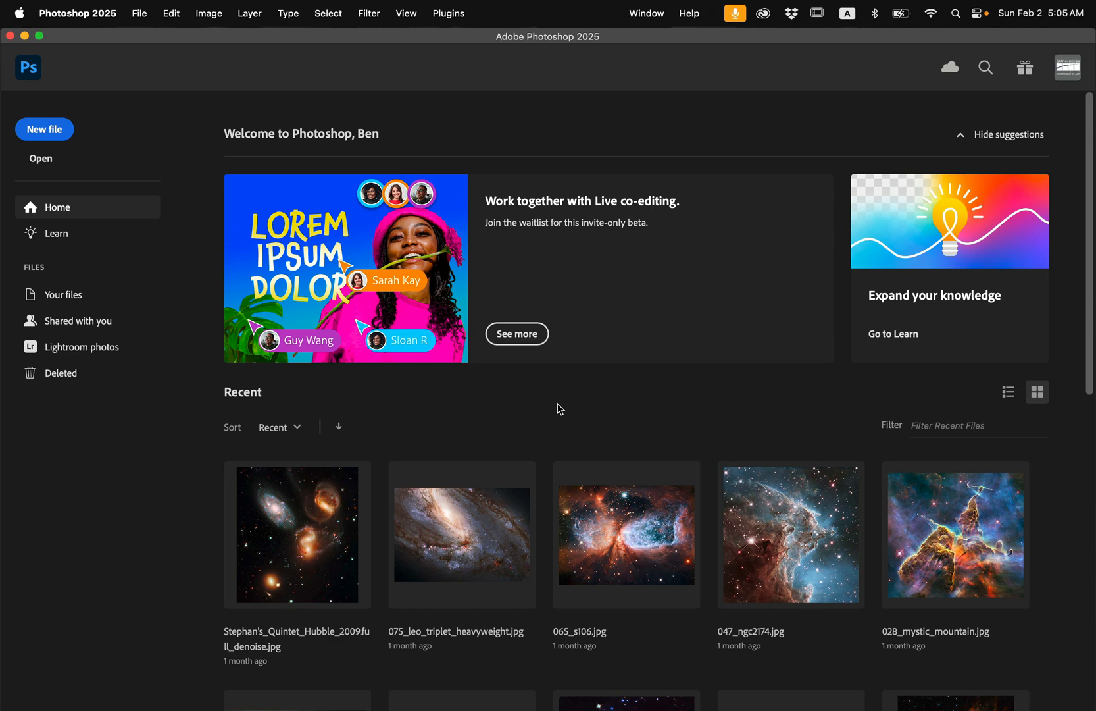
pyautogui.click(151, 5)
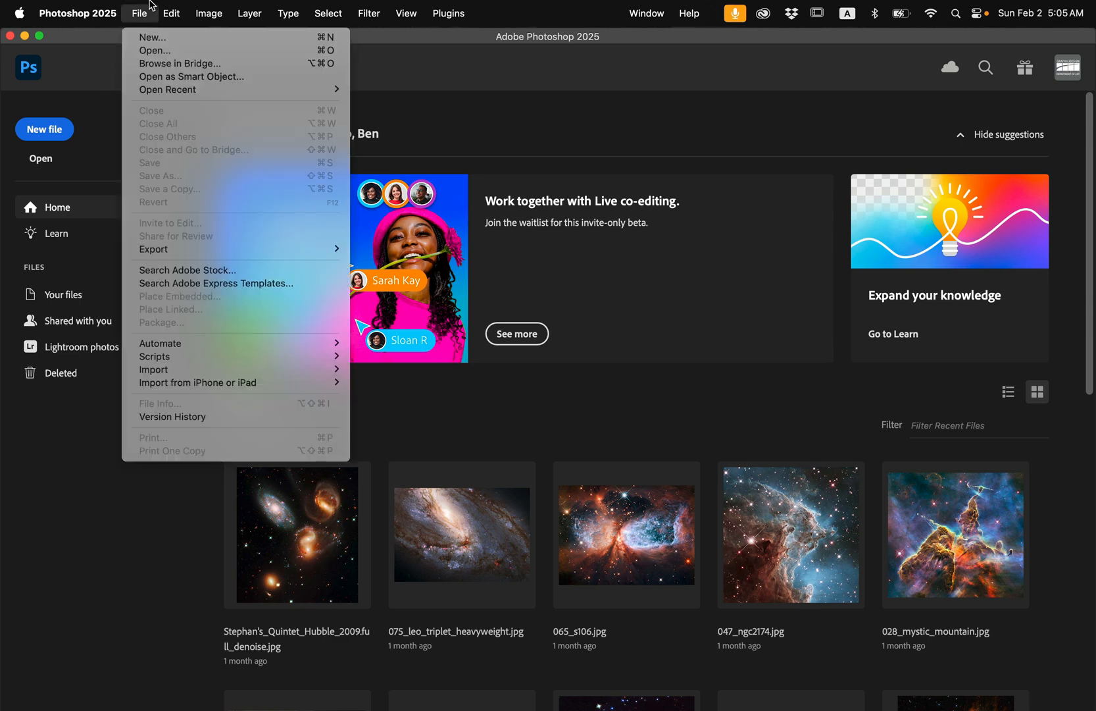
pyautogui.click(155, 50)
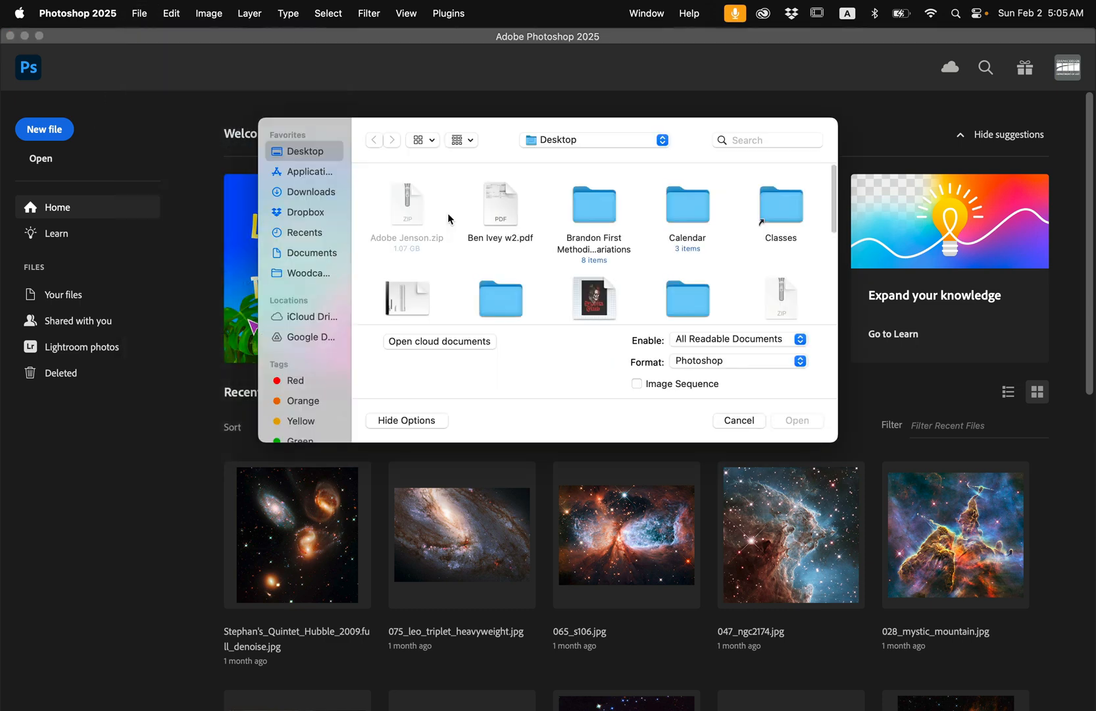
pyautogui.click(559, 141)
pyautogui.click(579, 260)
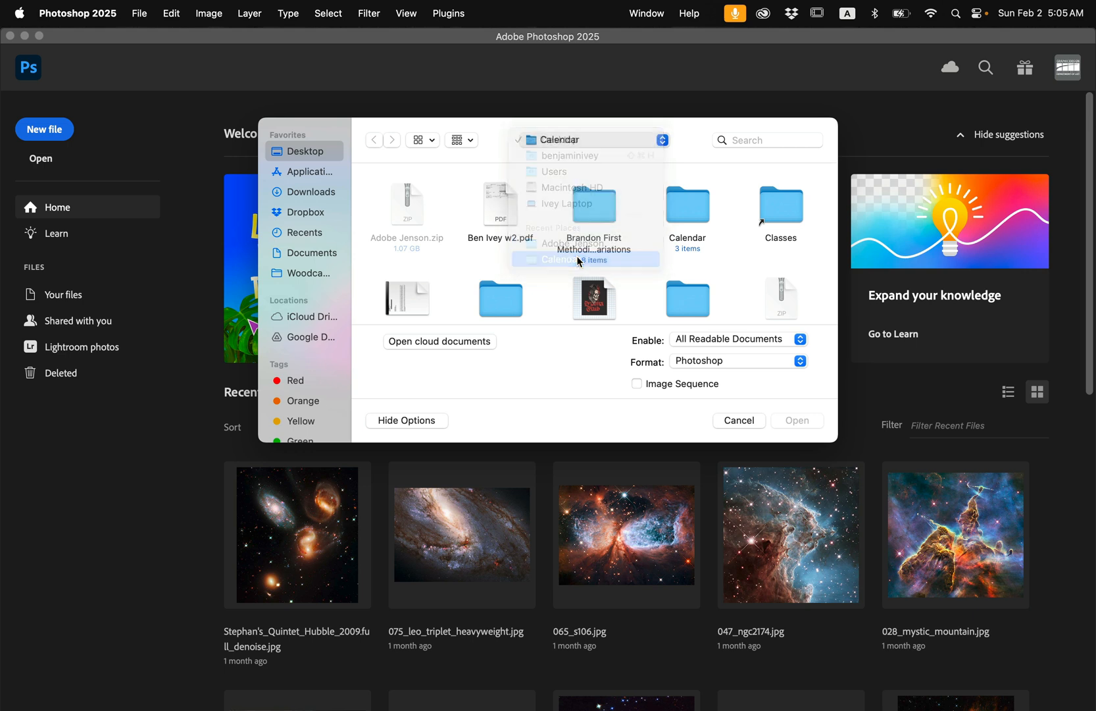
pyautogui.doubleClick(400, 209)
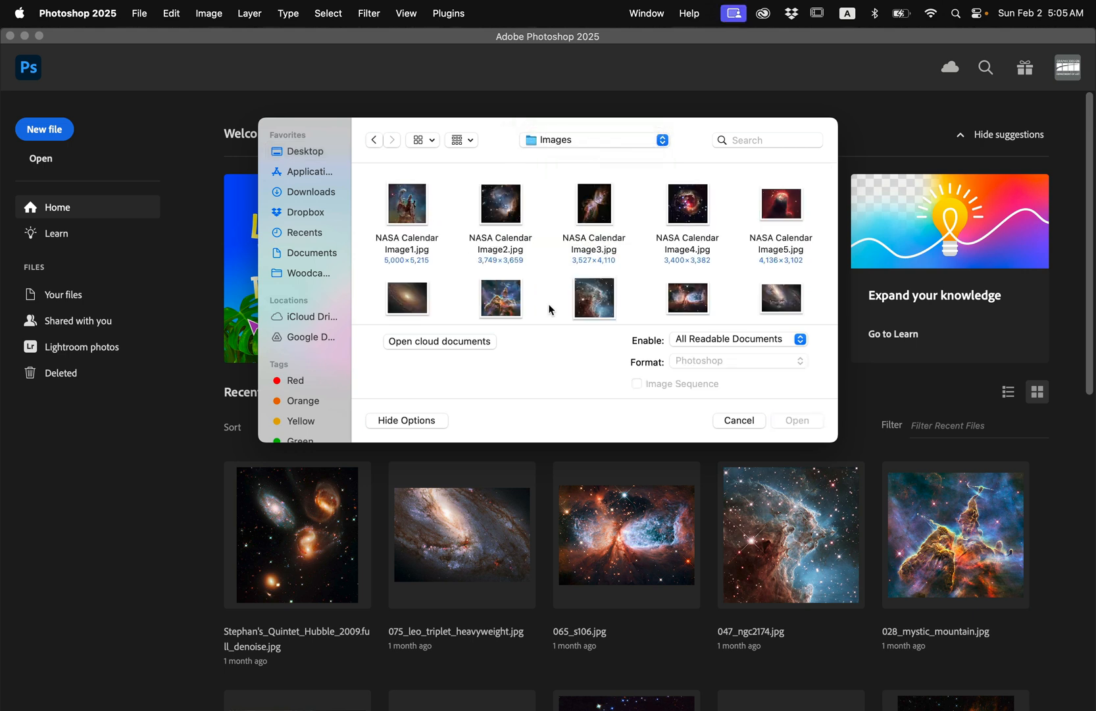
pyautogui.press('super+a')
pyautogui.scroll(-3, 583, 309)
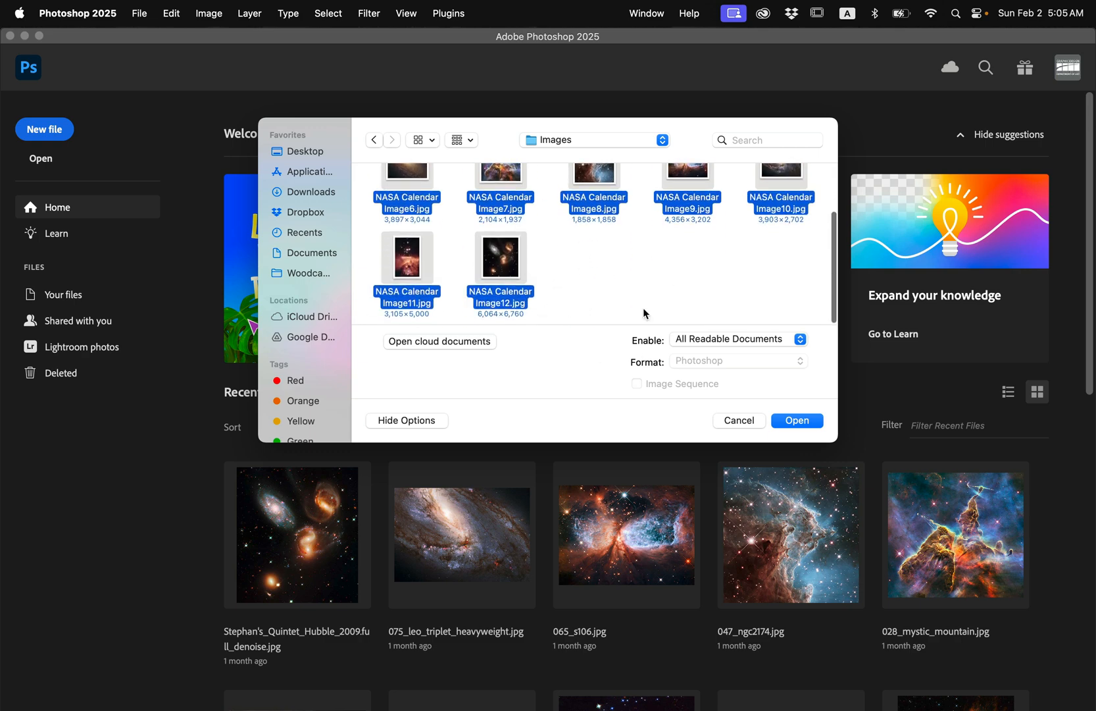
pyautogui.click(811, 421)
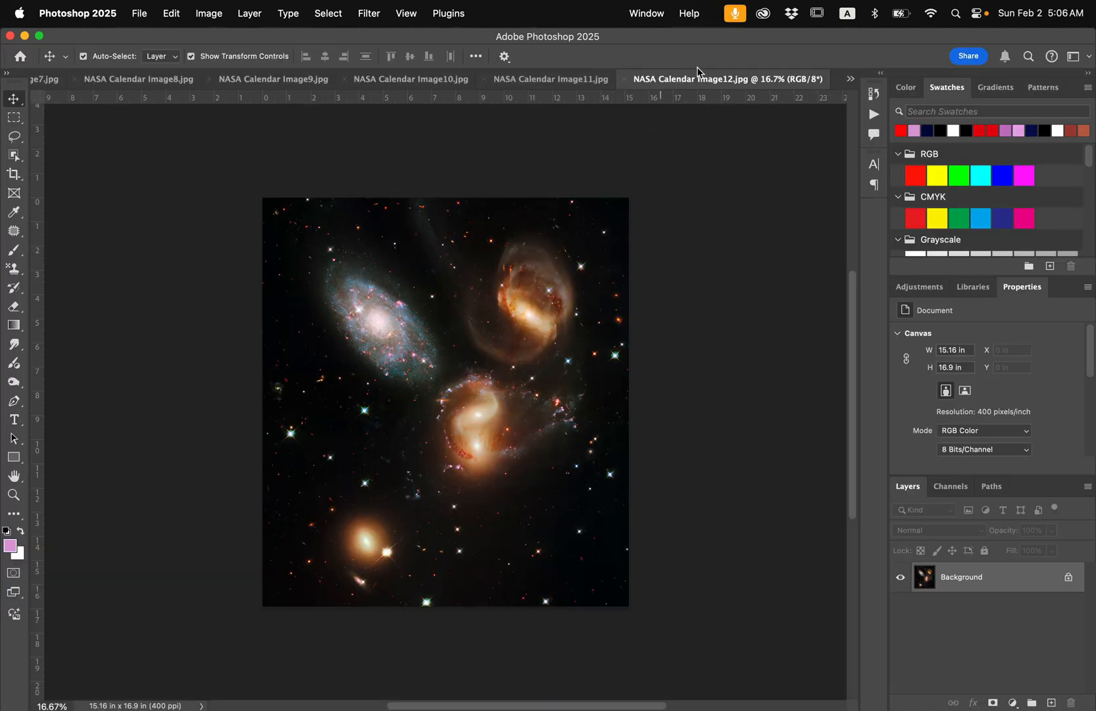
# - Convert NASA Calendar Image12.jpg to CMYK Color mode
pyautogui.click(559, 78)
pyautogui.click(398, 84)
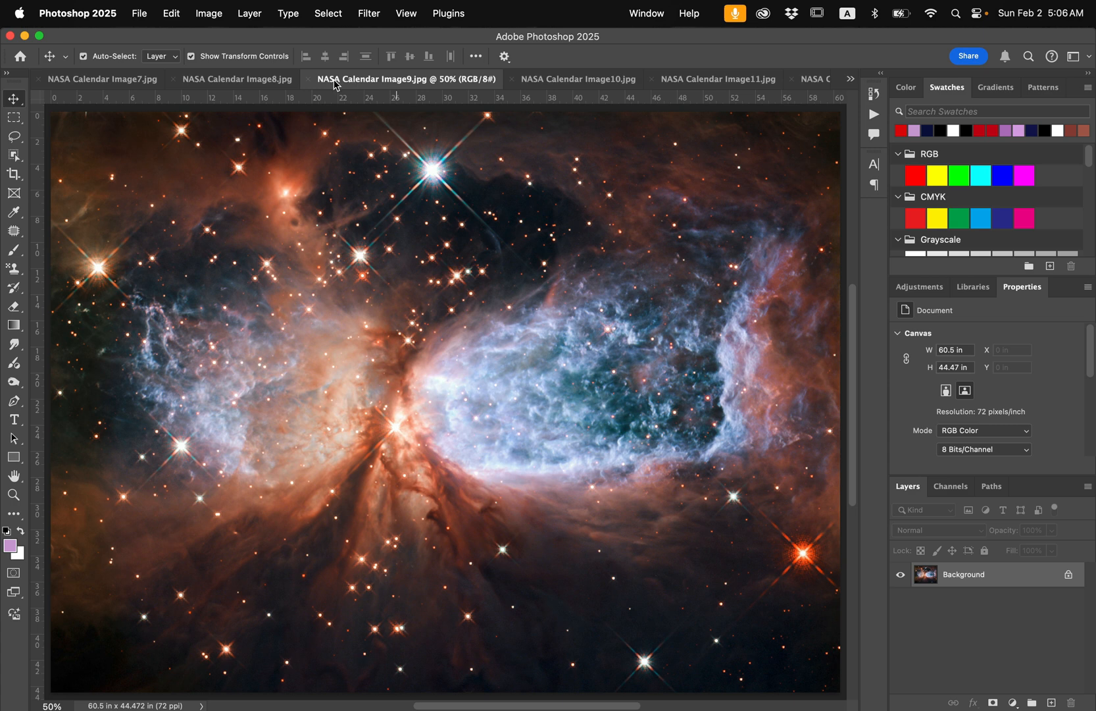
pyautogui.click(237, 79)
pyautogui.click(715, 85)
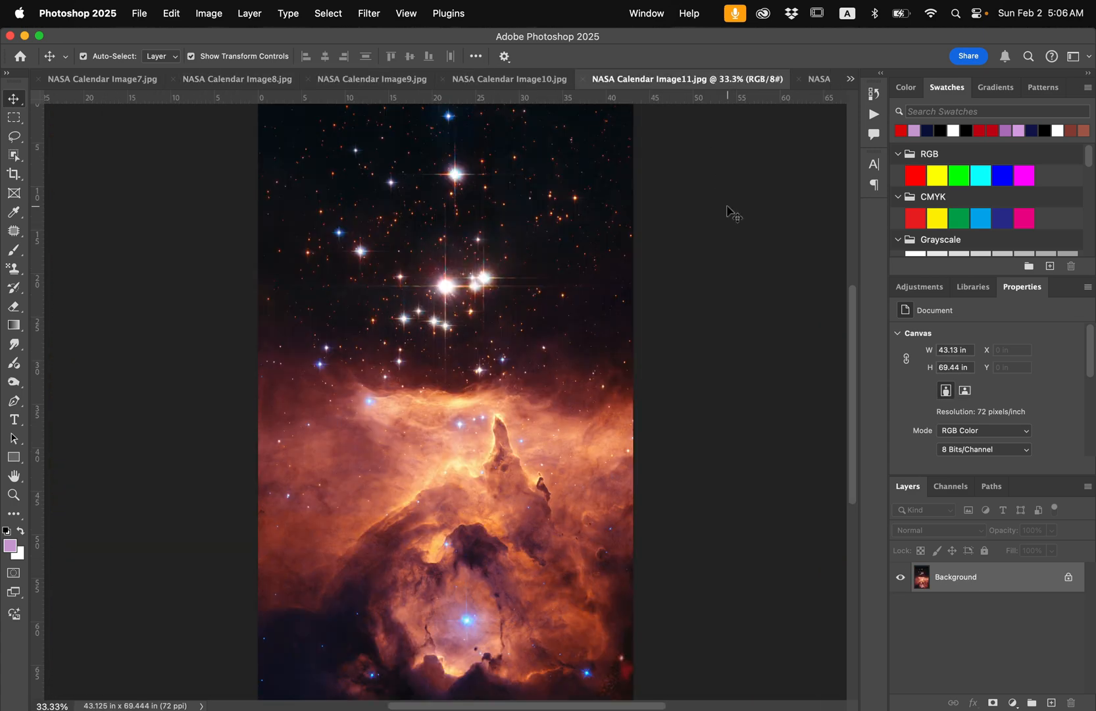
pyautogui.click(806, 81)
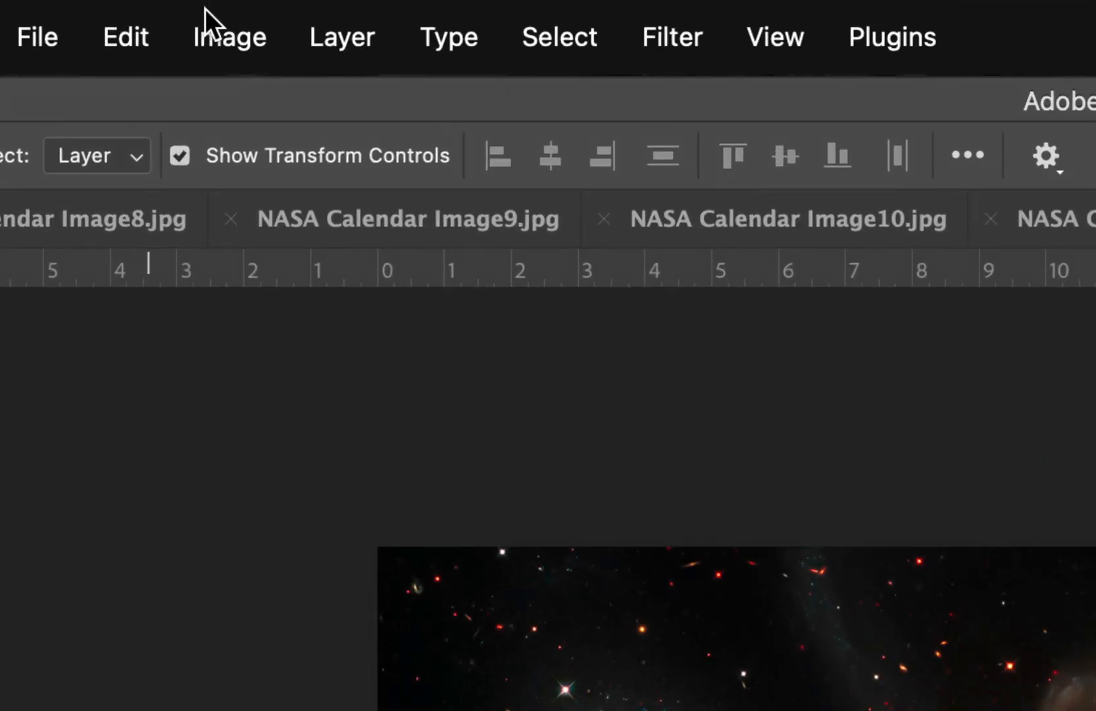
pyautogui.click(205, 9)
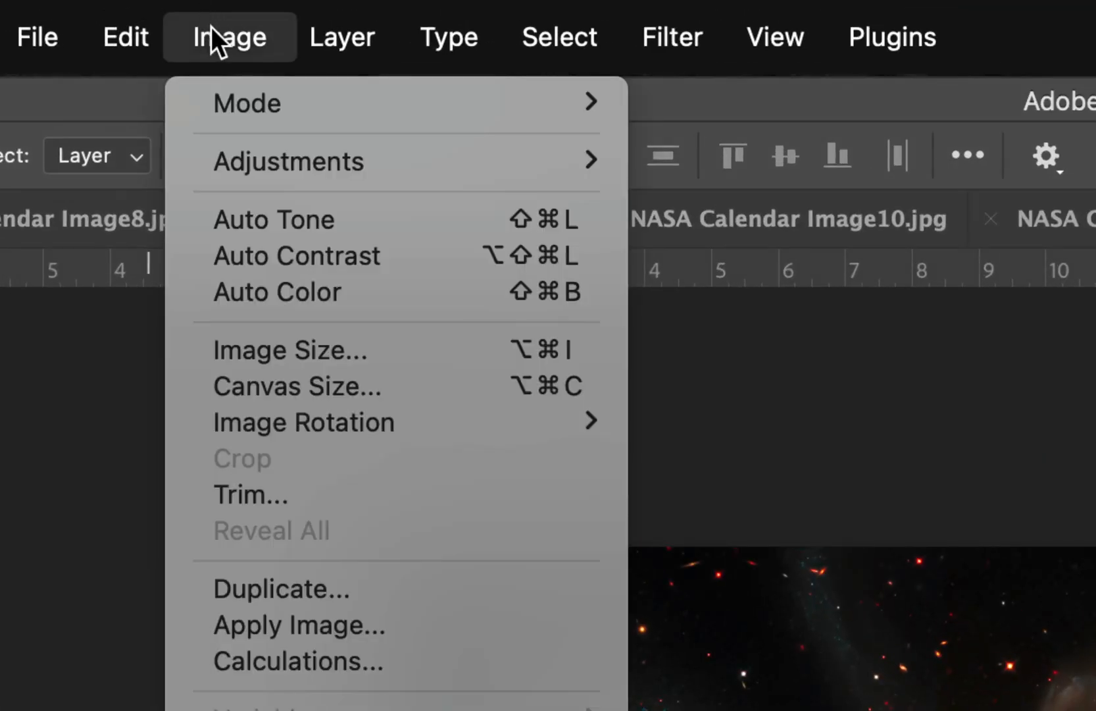
pyautogui.moveTo(225, 98)
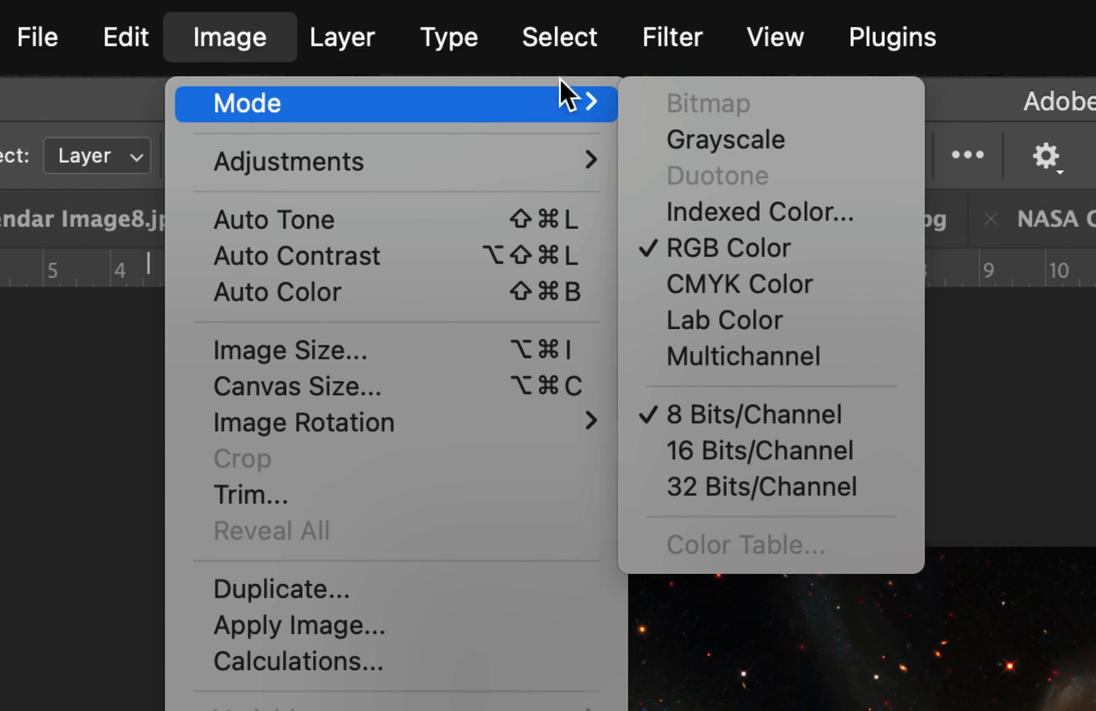
pyautogui.click(663, 284)
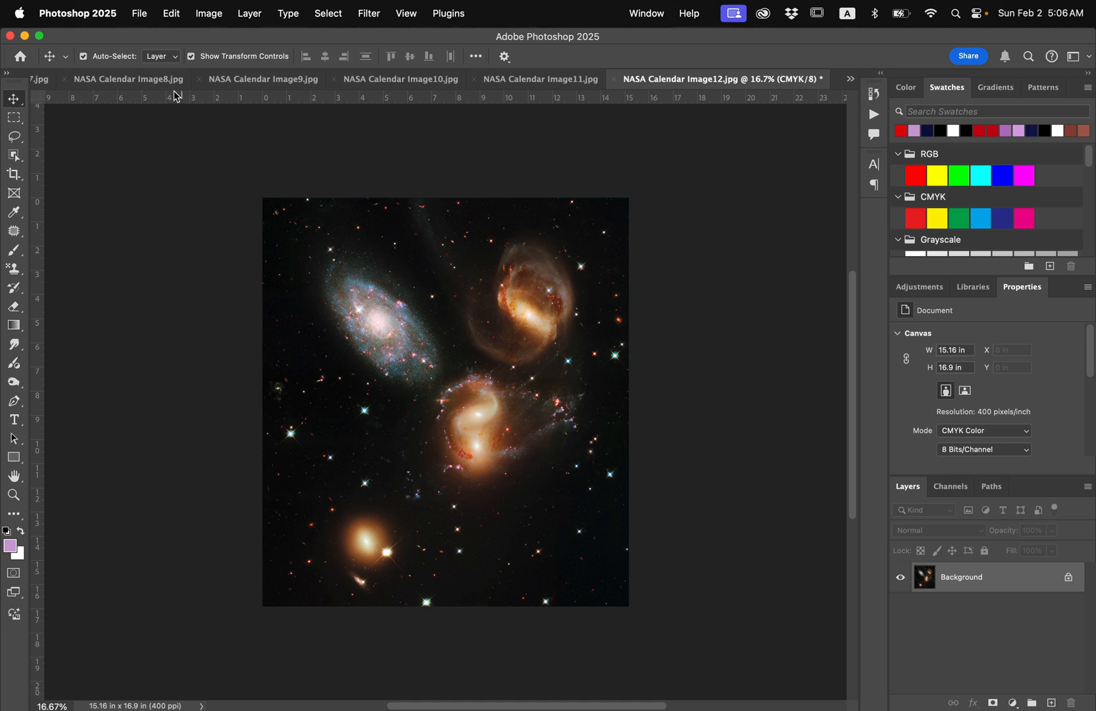
# - Check the document title and description in the file information of NASA Calendar Image12.jpg
pyautogui.click(139, 13)
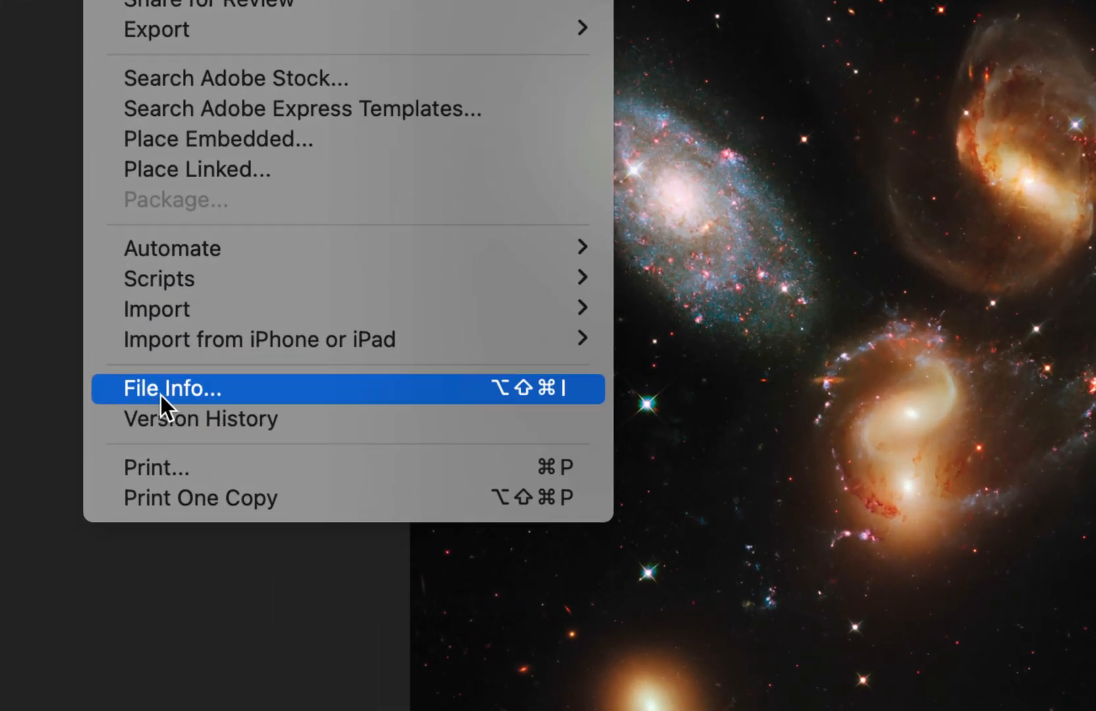
pyautogui.click(160, 395)
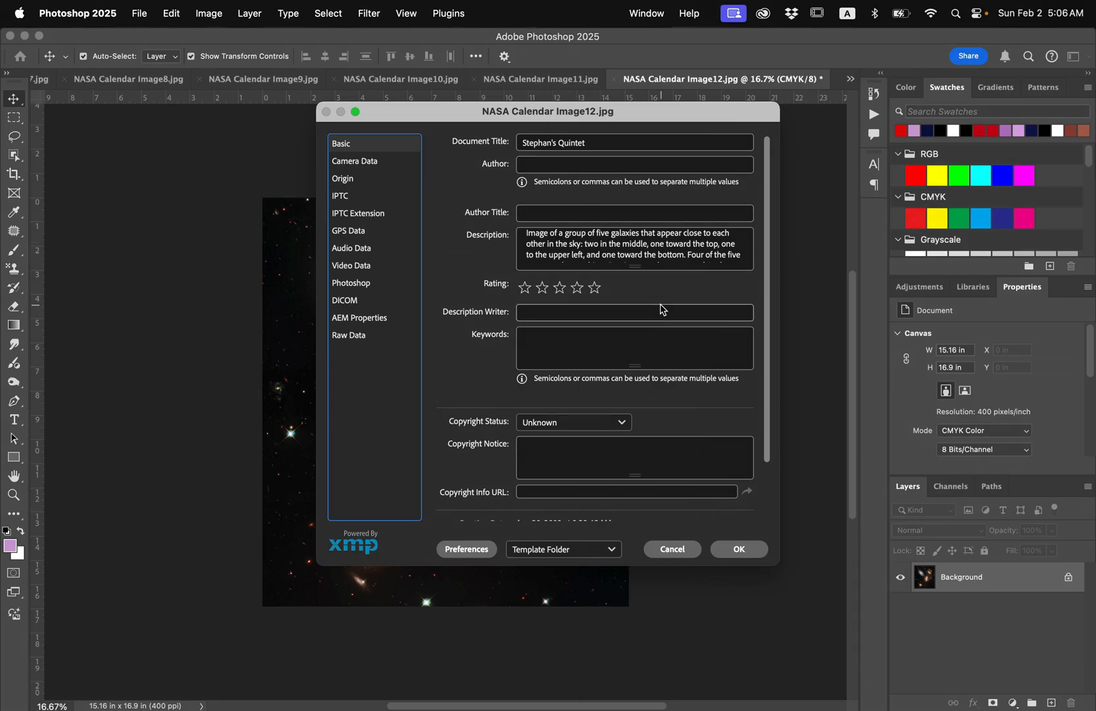
pyautogui.click(738, 550)
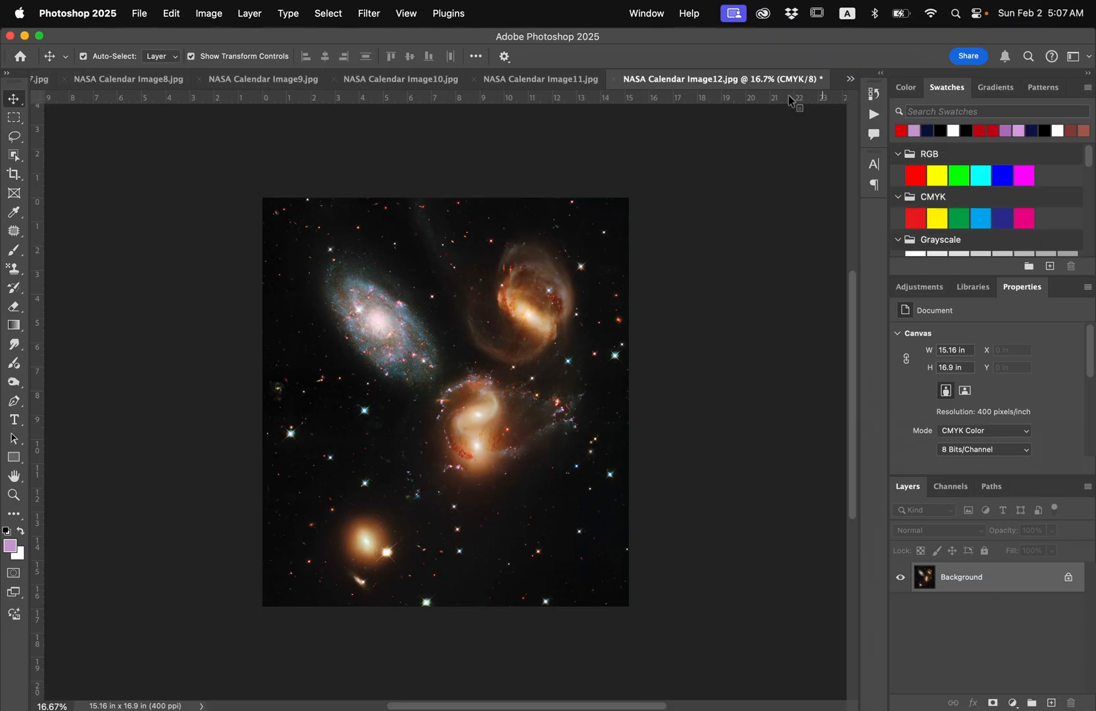
# - Save NASA Calendar Image12.jpg and close it
pyautogui.click(145, 15)
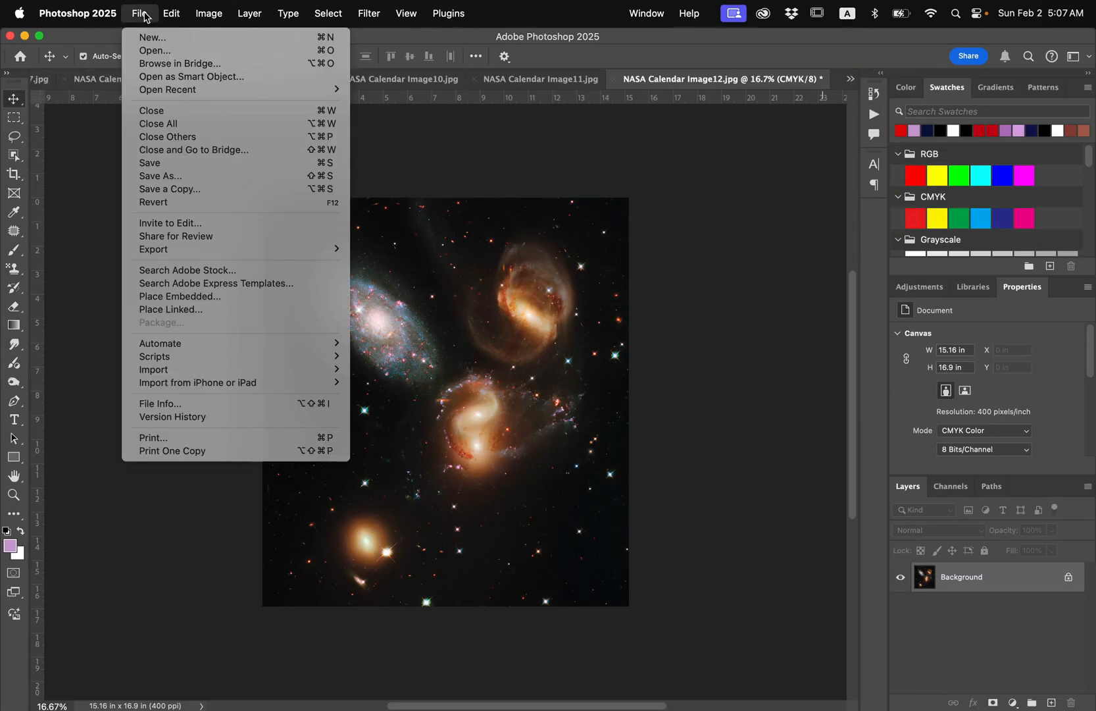
pyautogui.click(166, 164)
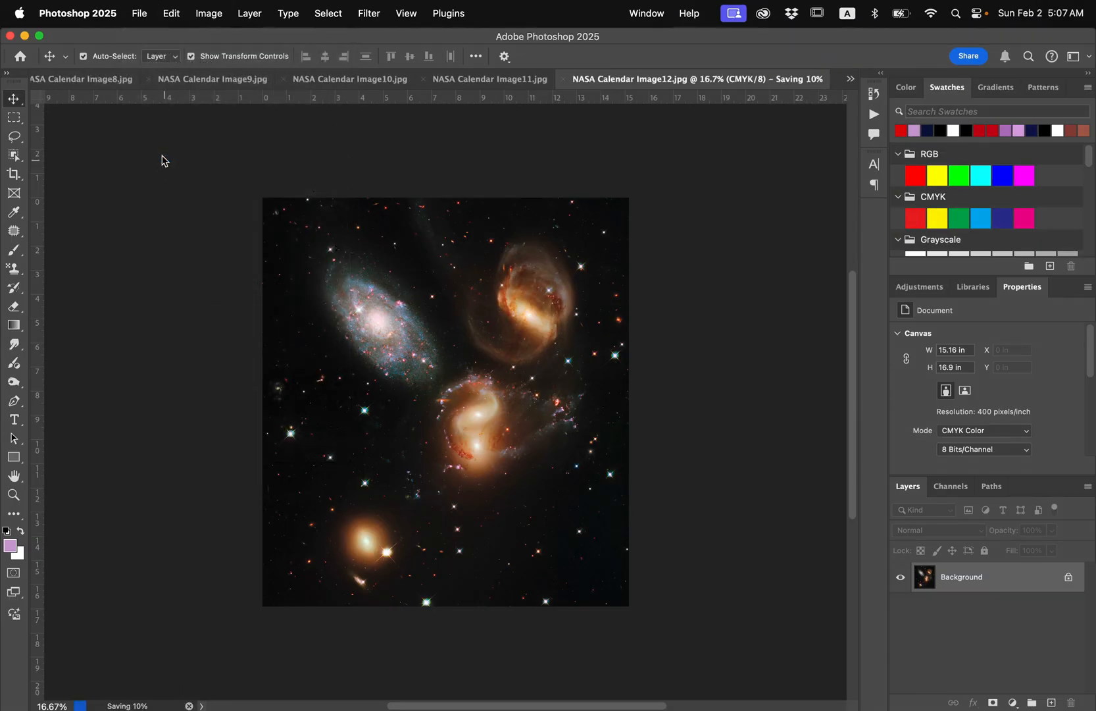
pyautogui.click(141, 15)
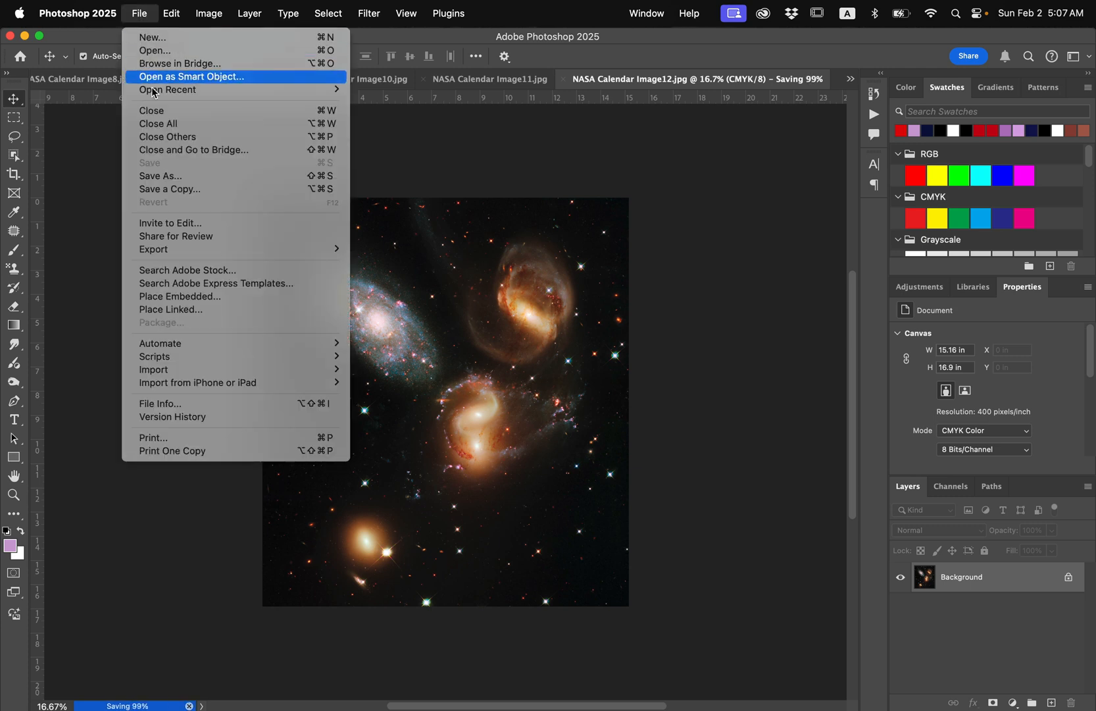
pyautogui.click(158, 110)
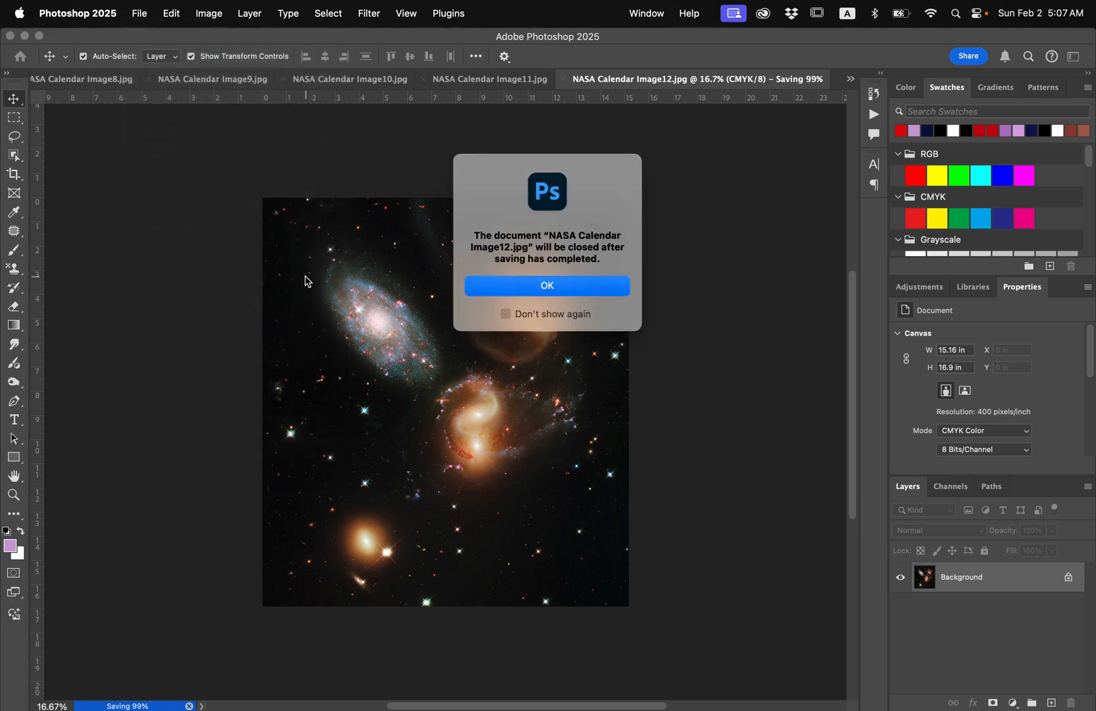
pyautogui.click(548, 286)
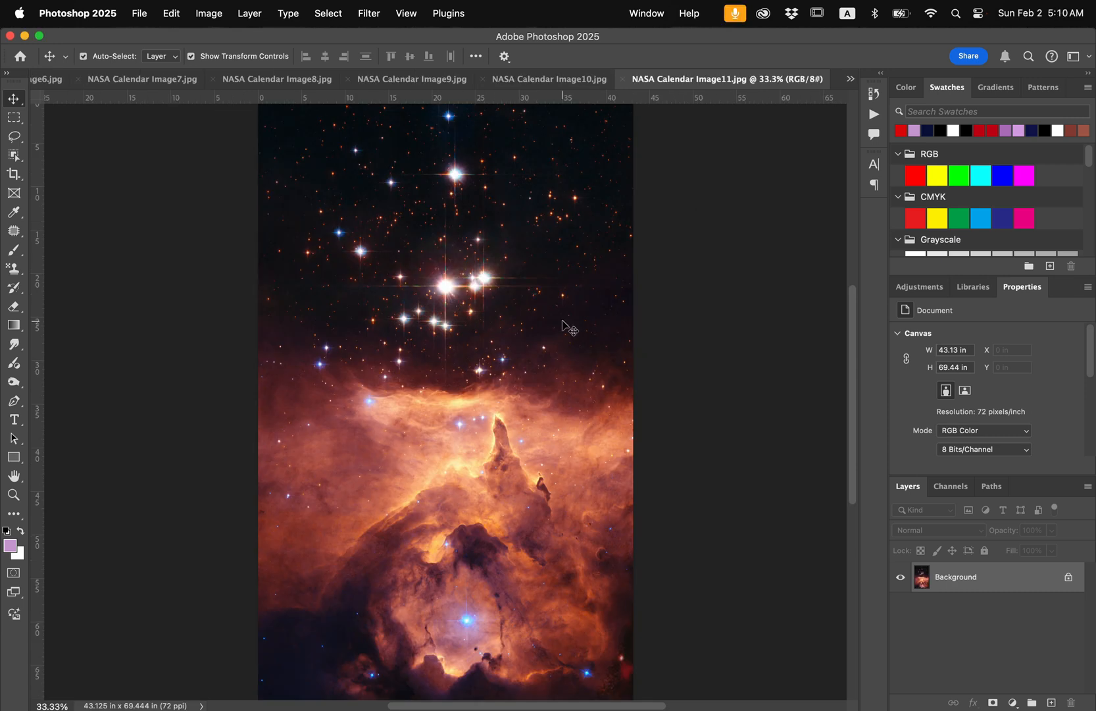
# - Convert NASA Calendar Image11.jpg to CMYK Color mode
pyautogui.click(166, 9)
pyautogui.moveTo(204, 8)
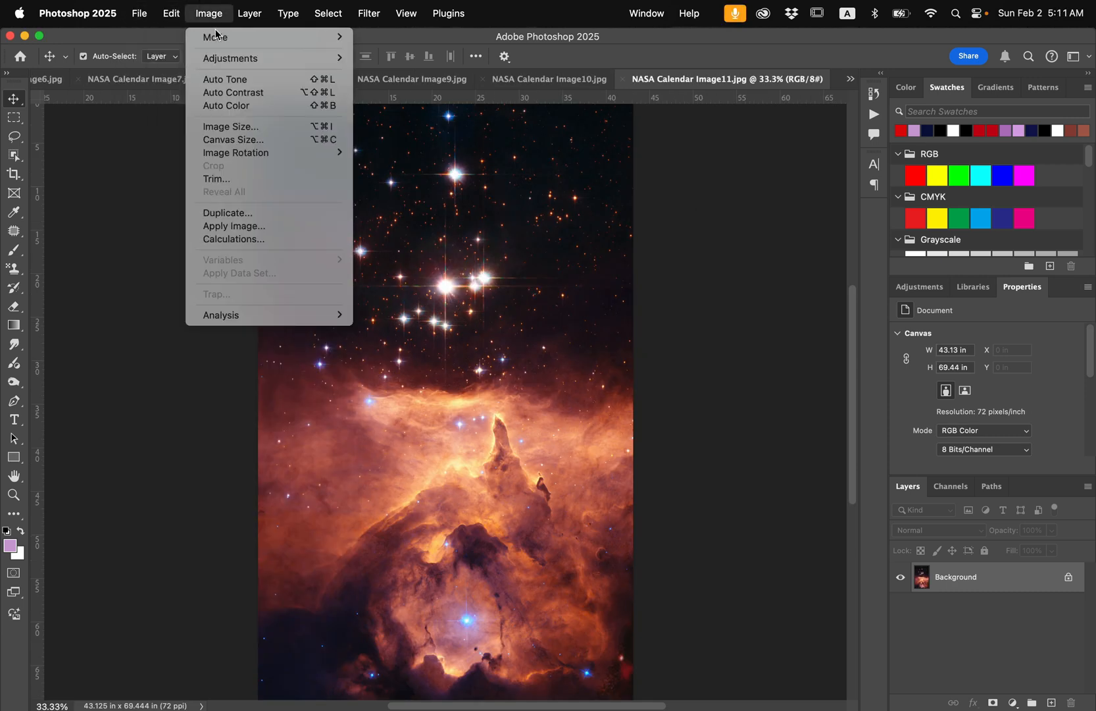
pyautogui.moveTo(219, 37)
pyautogui.click(487, 180)
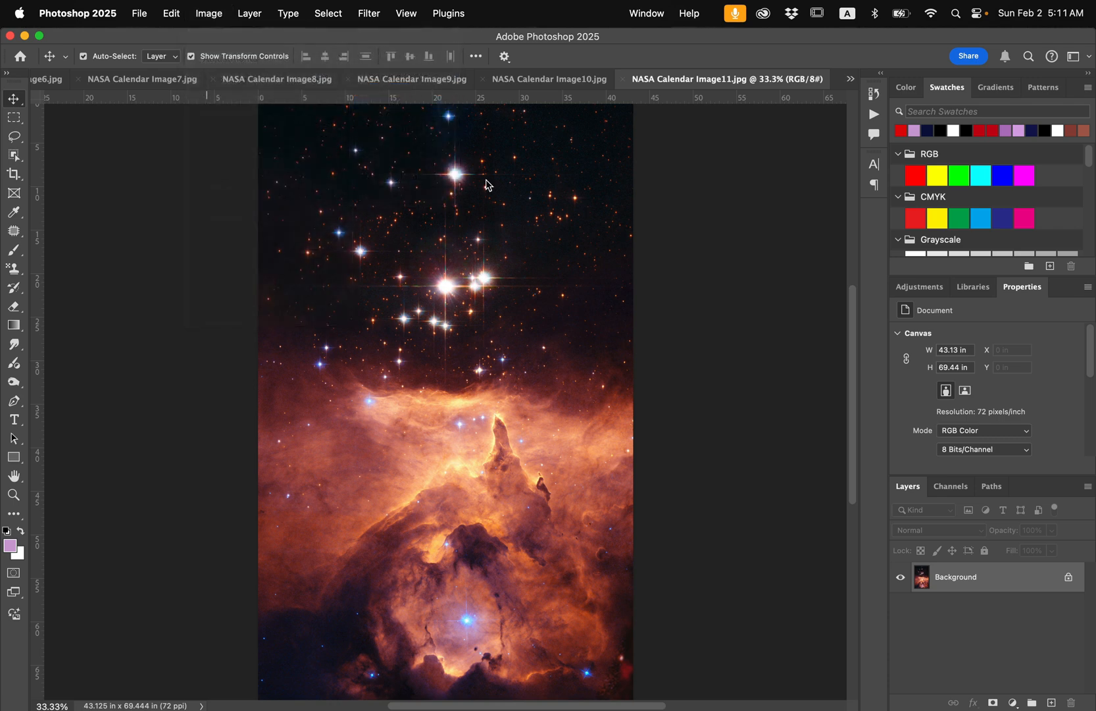
# - Set the document title of NASA Calendar Image11.jpg to "Pismis 24-1" and paste the copied description into its file information
pyautogui.click(140, 13)
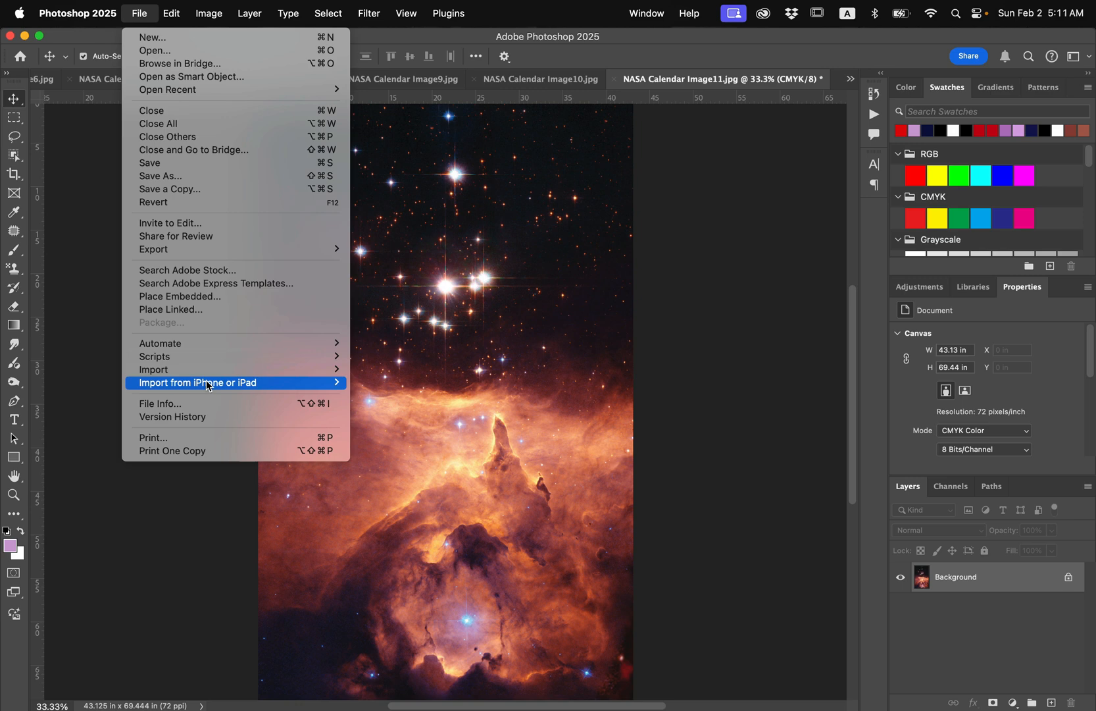
pyautogui.click(209, 404)
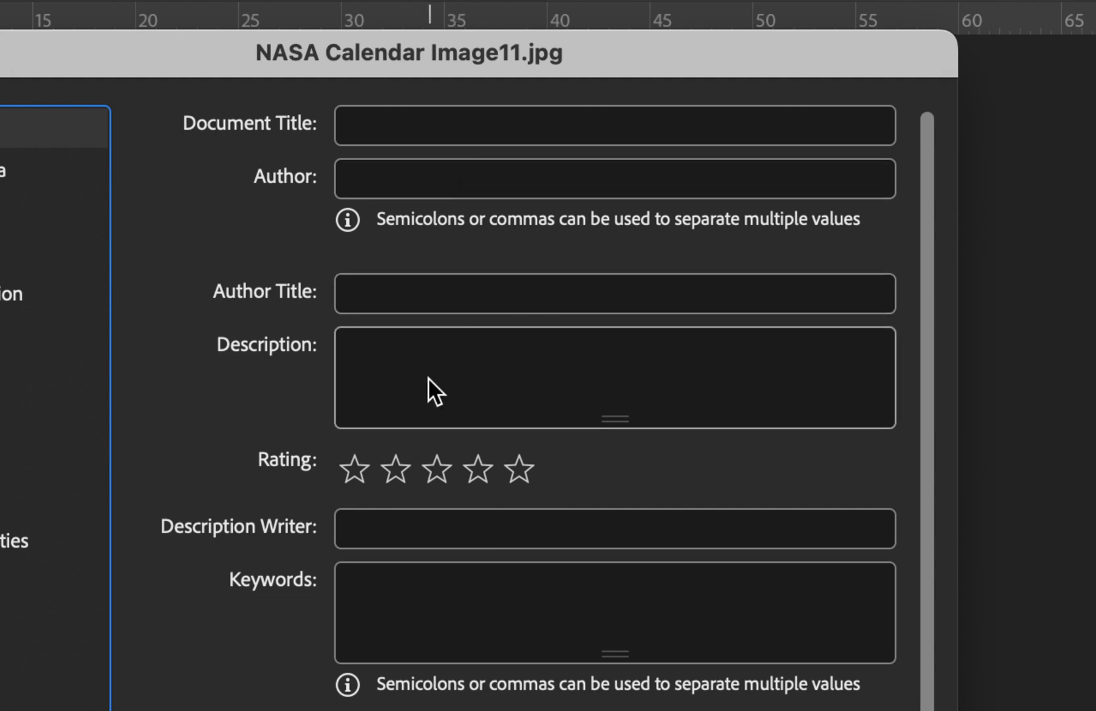
pyautogui.click(408, 129)
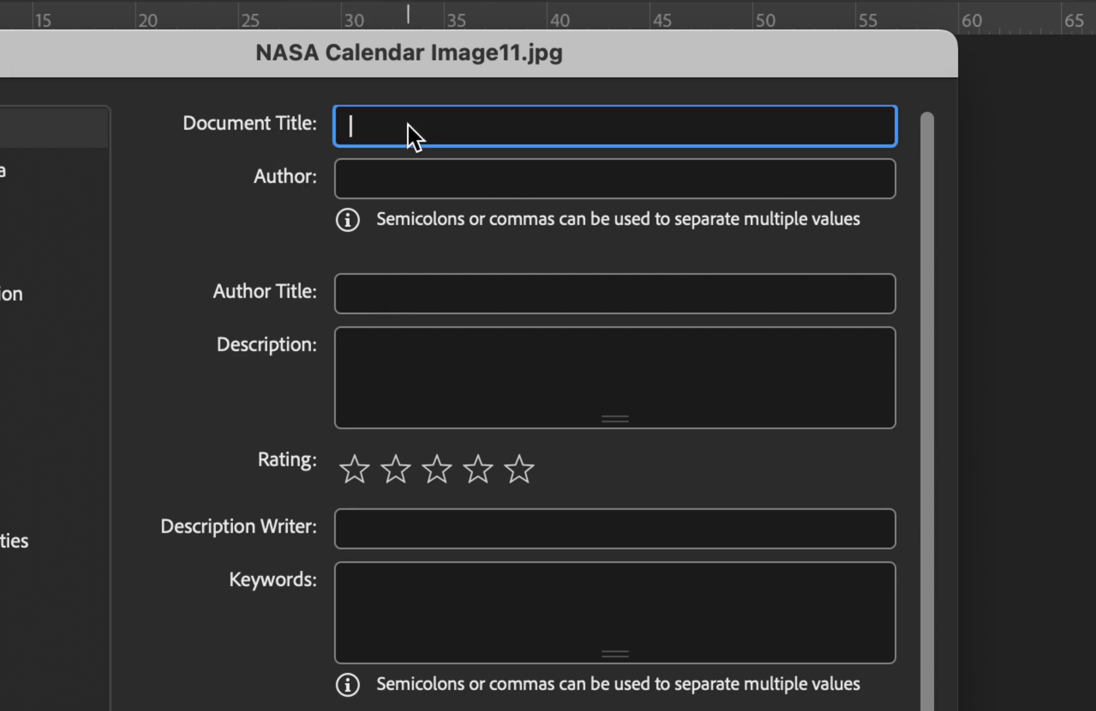
pyautogui.write('Pismis 24-1')
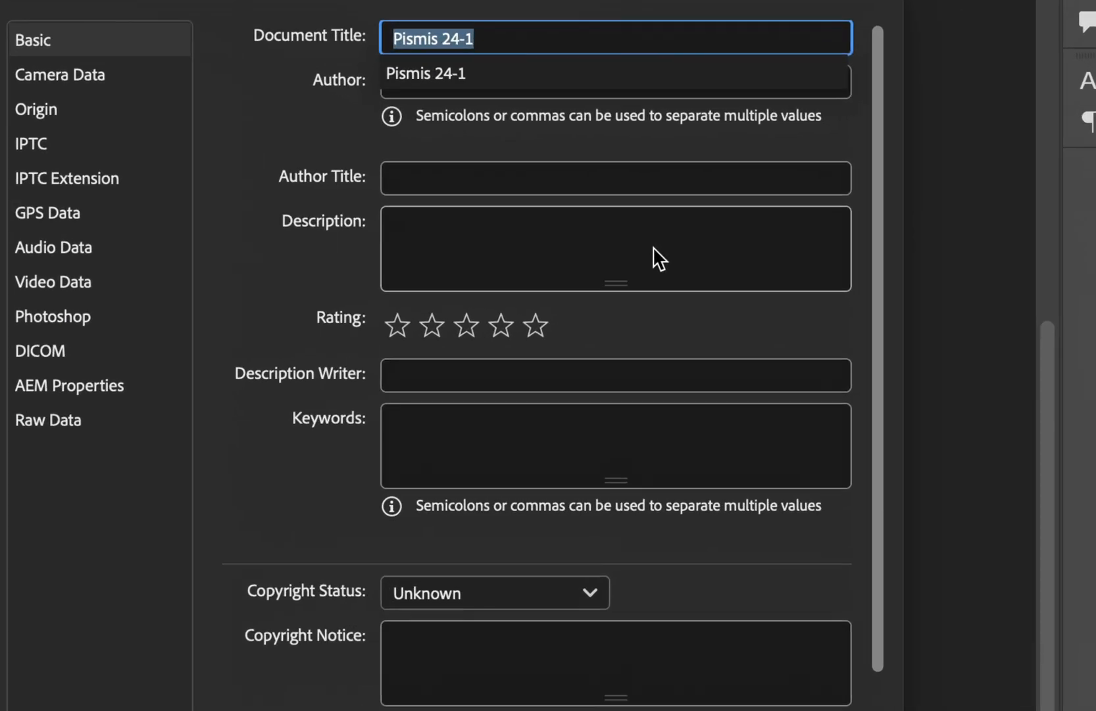
pyautogui.click(596, 243)
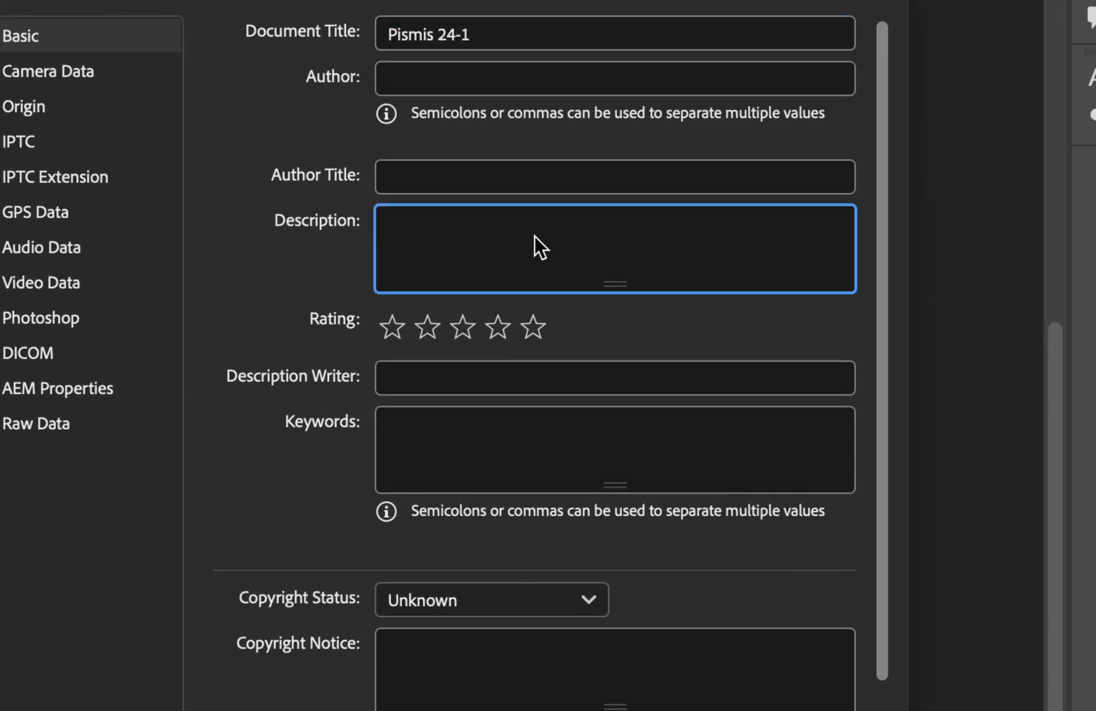
pyautogui.press('super+v')
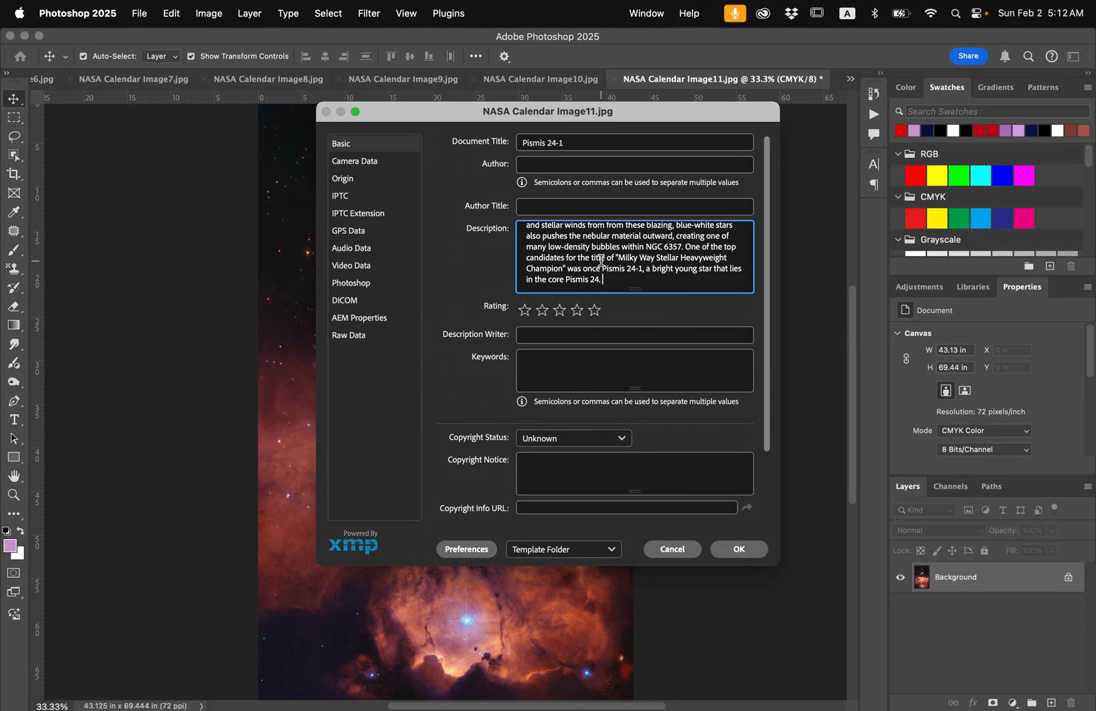
pyautogui.click(744, 550)
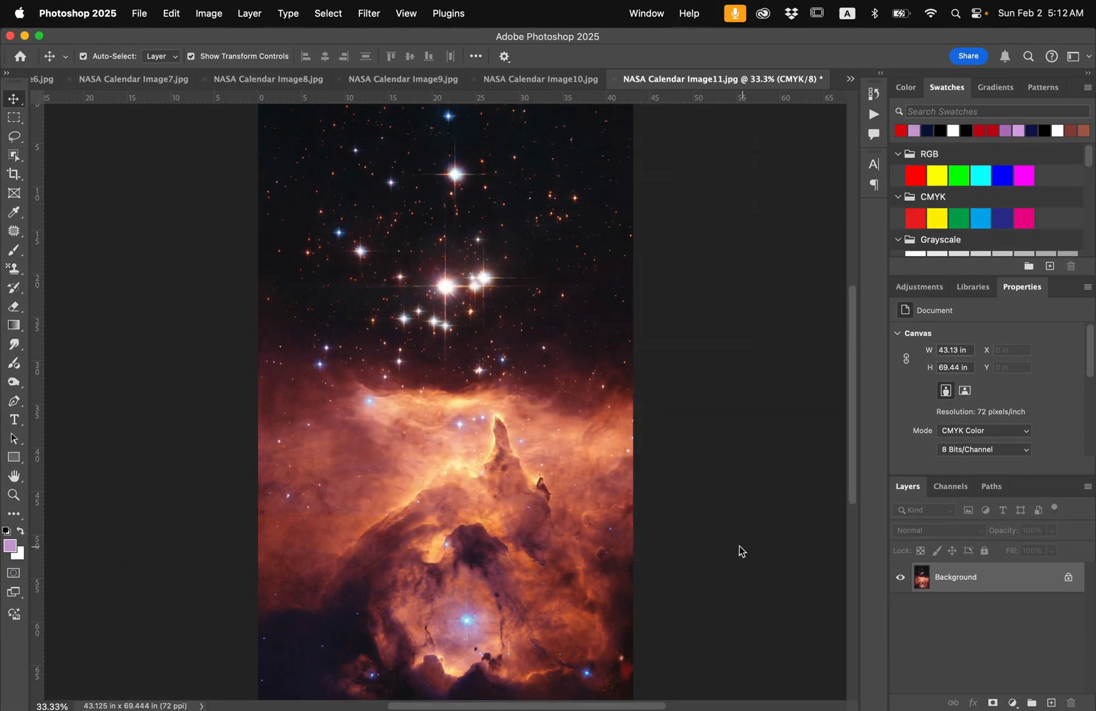
# - Save NASA Calendar Image11.jpg as a Progressive JPEG at Maximum quality 12 and close it
pyautogui.click(135, 8)
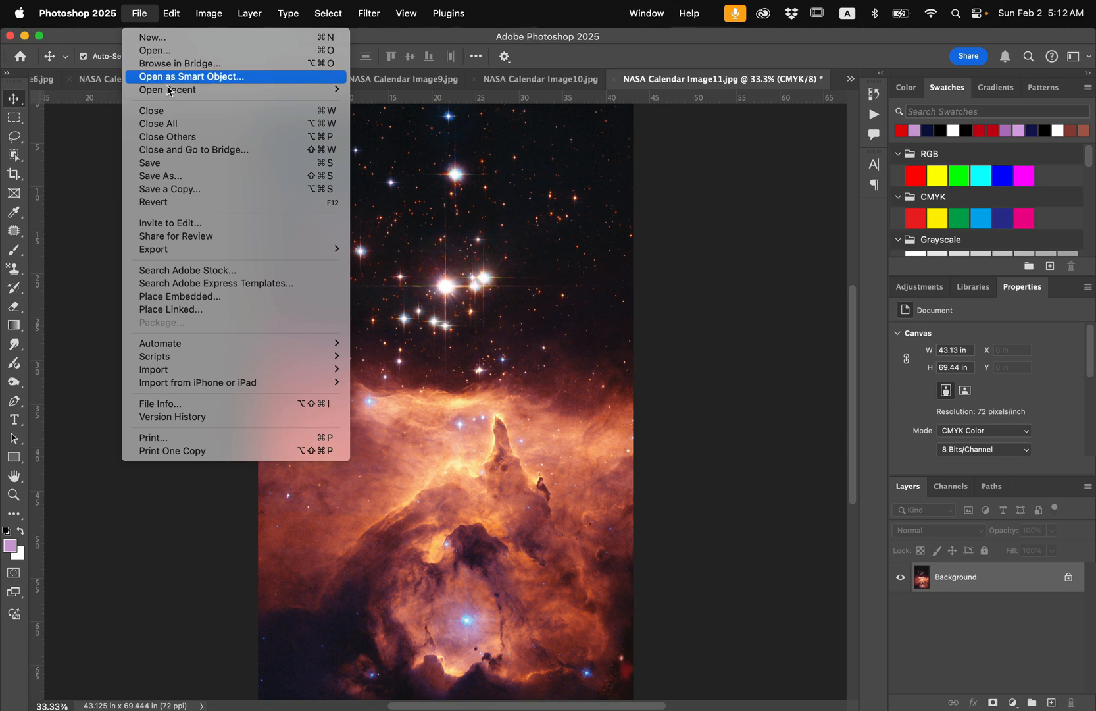
pyautogui.click(191, 166)
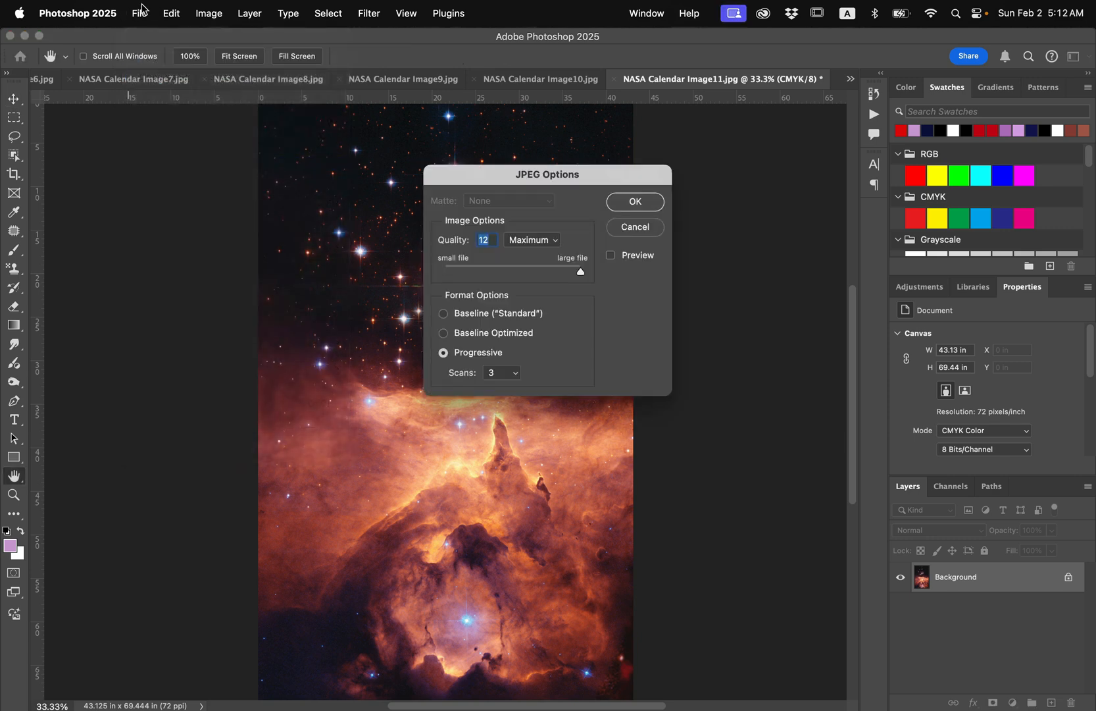
pyautogui.press('Return')
pyautogui.click(140, 13)
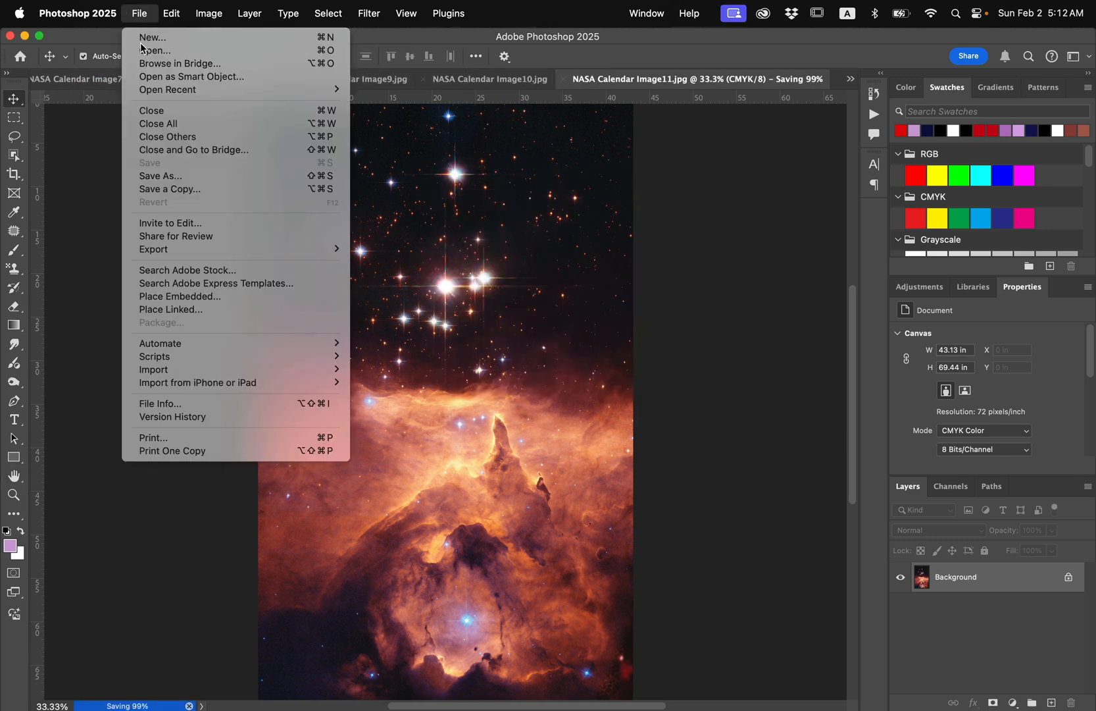
pyautogui.click(267, 113)
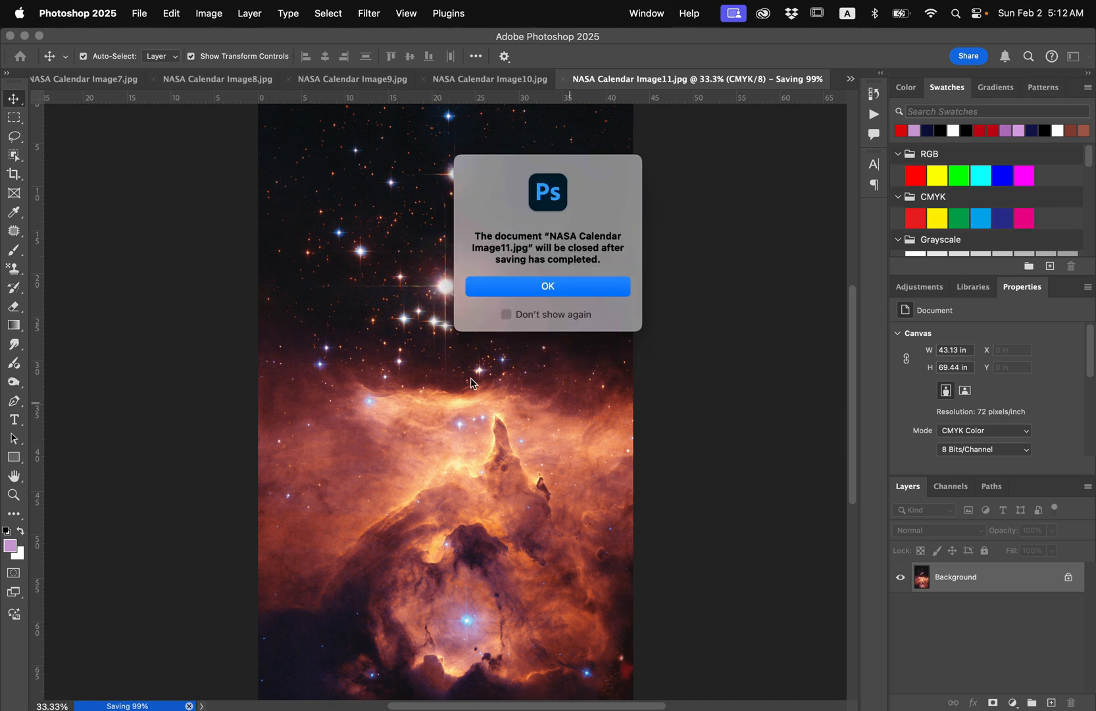
pyautogui.click(591, 285)
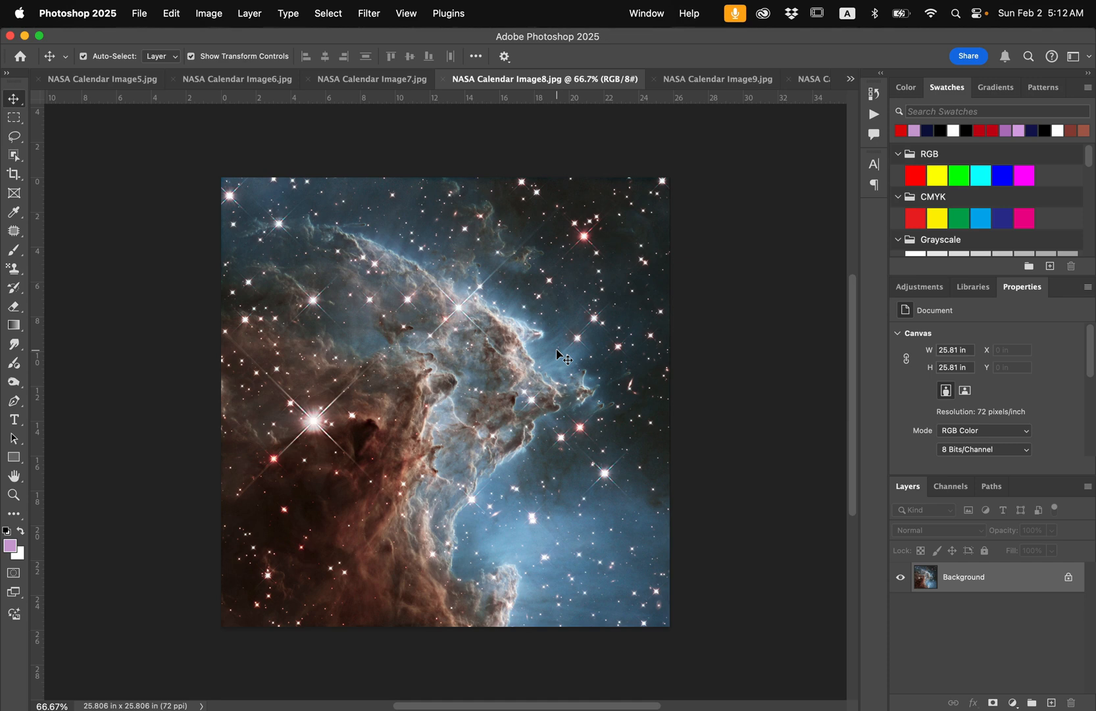
# - Convert NASA Calendar Image8.jpg, Image9.jpg, Image10.jpg and Image7.jpg to CMYK Color mode
pyautogui.click(208, 13)
pyautogui.moveTo(217, 37)
pyautogui.click(393, 102)
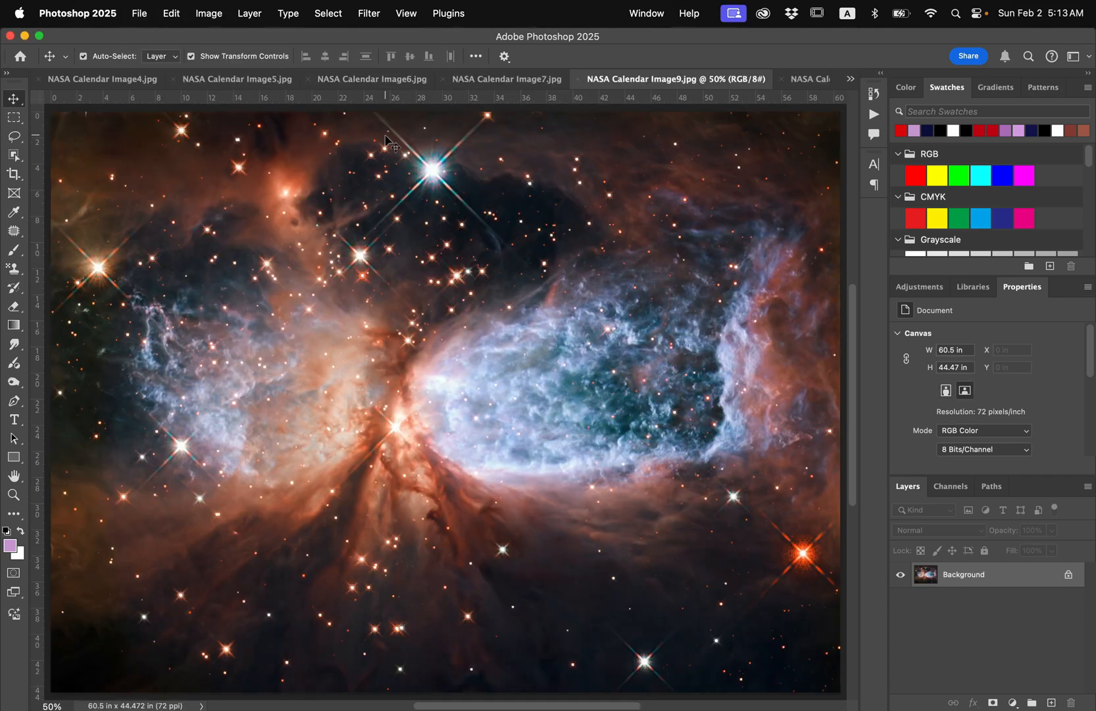
pyautogui.click(209, 13)
pyautogui.click(393, 103)
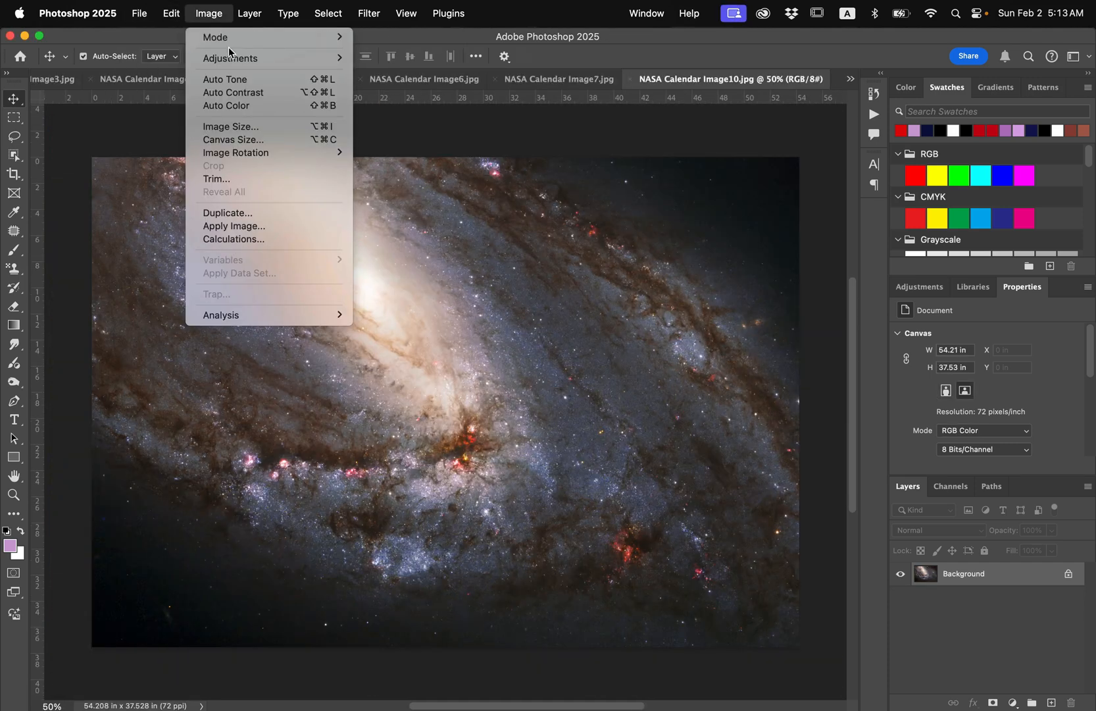
pyautogui.click(984, 440)
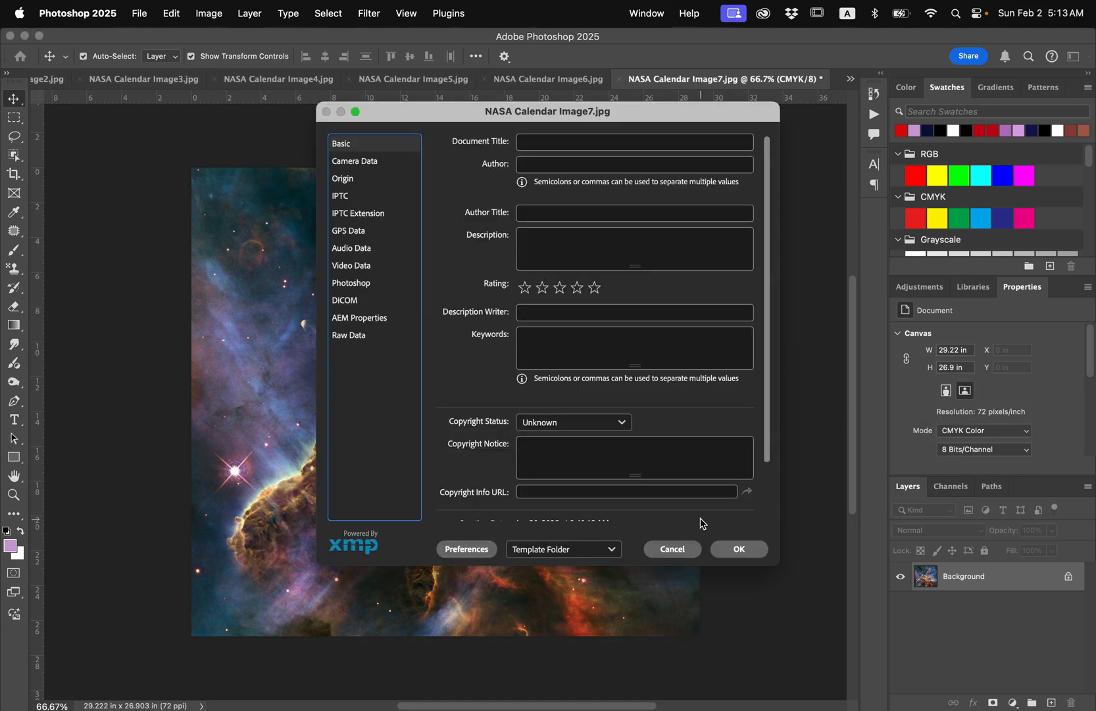
# - Title NASA Calendar Image7.jpg "Carina Nebula" in its file information and add the description of the three-light-year-tall cosmic pinnacle
pyautogui.click(562, 143)
pyautogui.write('Carina Nebula')
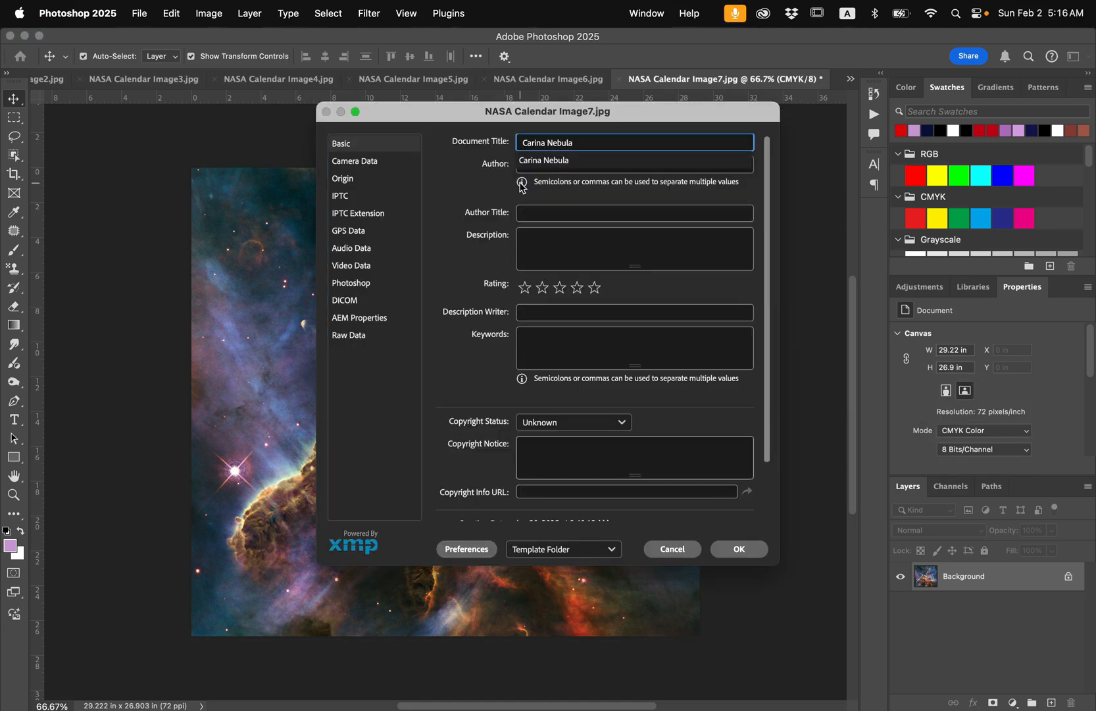
pyautogui.click(548, 245)
pyautogui.write("This three-light-year-tall cosmic pinnacle, imaged by the Hubble Space Telescope's Wide Field Camera 3 in 2010, is made up primarily of dust and gas, and exhibits signs of intense star-forming activity. The colors in this composite image correspond to the glow of oxygen (blue), hydrogen and nitrogen (green) and sulfur (red).")
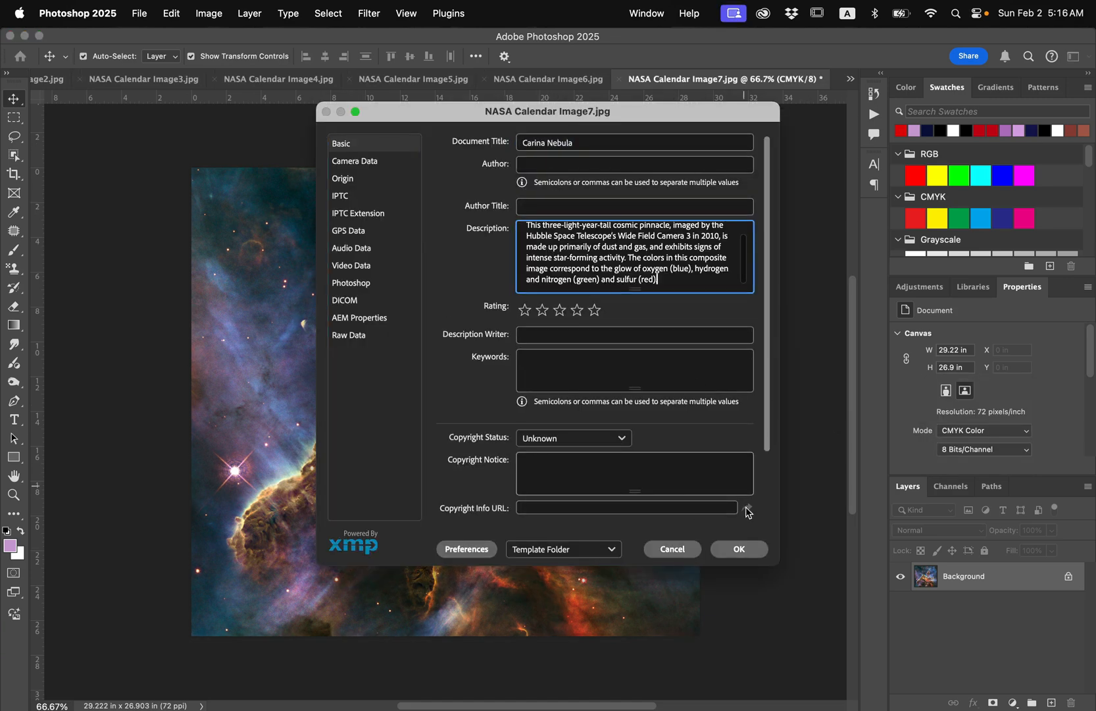
pyautogui.click(738, 549)
# - Save NASA Calendar Image7.jpg as a Progressive JPEG at Maximum quality 12 and close it
pyautogui.press('super+s')
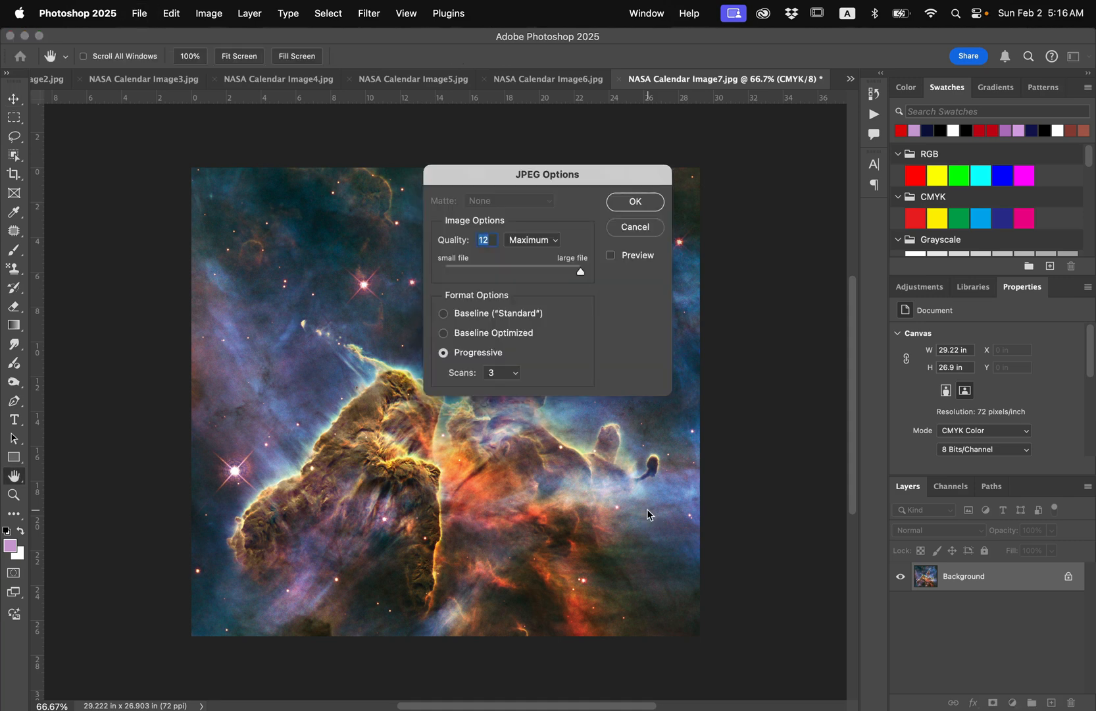
pyautogui.press('Return')
pyautogui.press('super+w')
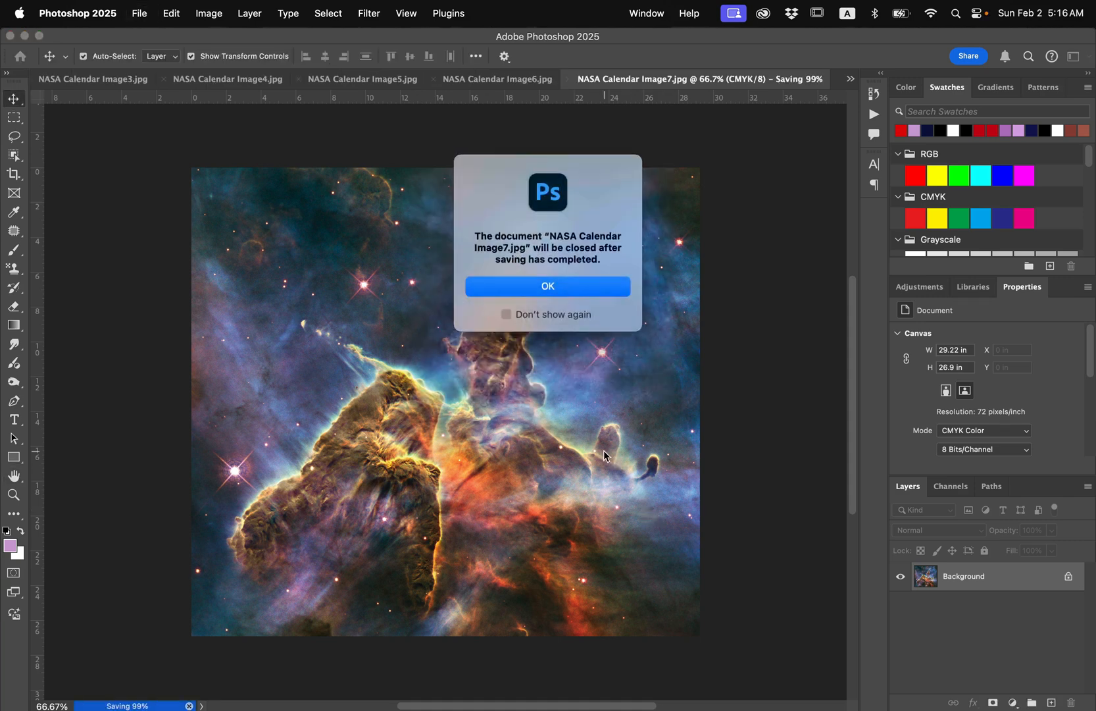
pyautogui.press('Return')
# - Convert NASA Calendar Image6.jpg to CMYK Color mode, open its file information, and save and close the file
pyautogui.click(983, 430)
pyautogui.click(951, 440)
pyautogui.press('alt+shift+super+i')
pyautogui.press('super+s')
pyautogui.press('super+w')
# - Convert NASA Calendar Image5.jpg to CMYK Color mode and close it with the changes saved
pyautogui.click(951, 440)
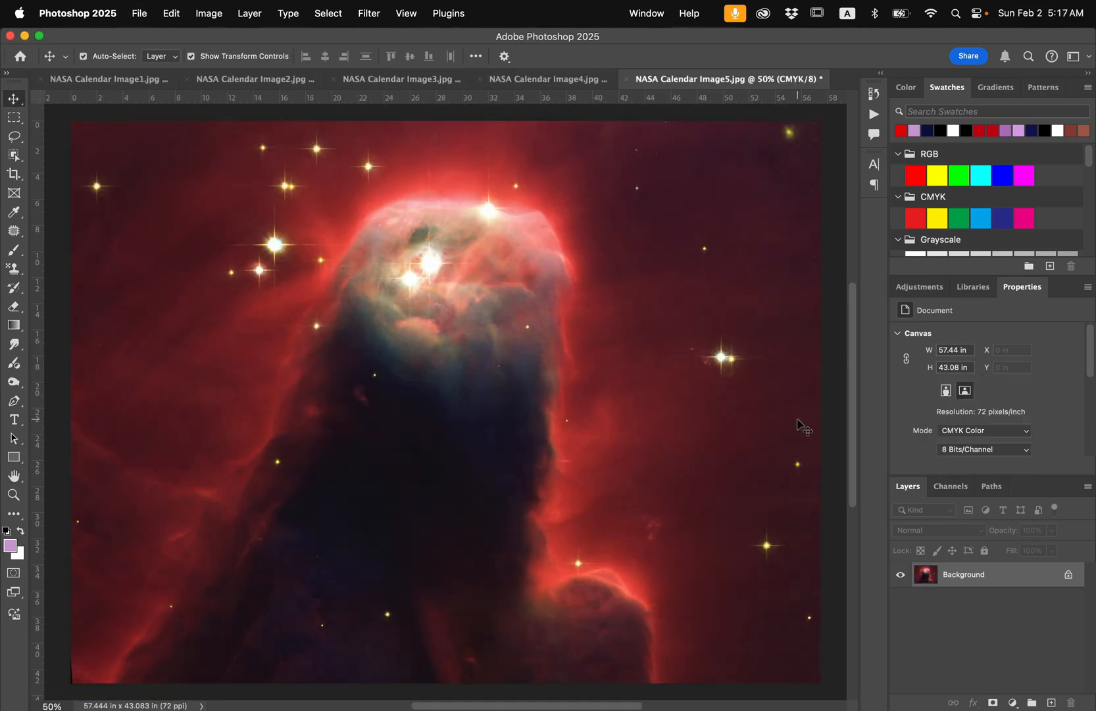
pyautogui.press('super+s')
pyautogui.press('super+w')
pyautogui.press('Return')
# - Convert NASA Calendar Image4.jpg to CMYK Color mode, open its file information, and close the file
pyautogui.click(995, 431)
pyautogui.click(995, 435)
pyautogui.press('alt+shift+super+i')
pyautogui.press('super+w')
# - Convert NASA Calendar Image3.jpg, Image2.jpg and Image1.jpg to CMYK Color mode, closing each file after its conversion
pyautogui.click(994, 436)
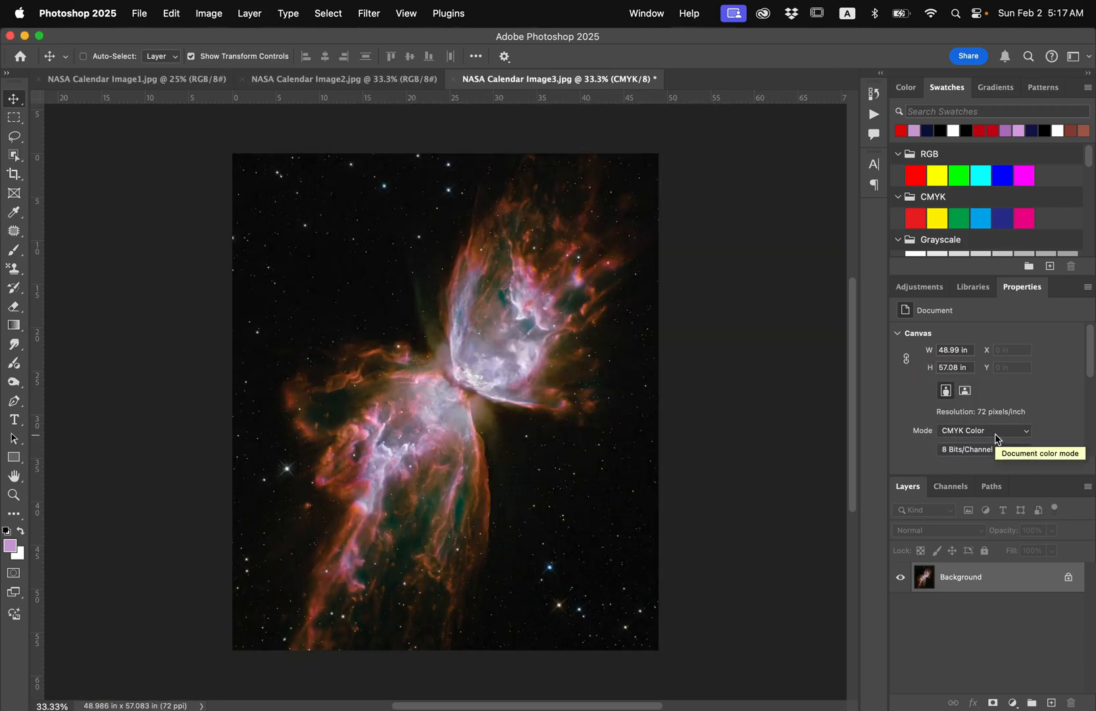
pyautogui.press('super+w')
pyautogui.click(995, 435)
pyautogui.press('super+w')
pyautogui.press('Return')
pyautogui.click(995, 435)
pyautogui.click(994, 435)
pyautogui.press('super+w')
pyautogui.press('Return')
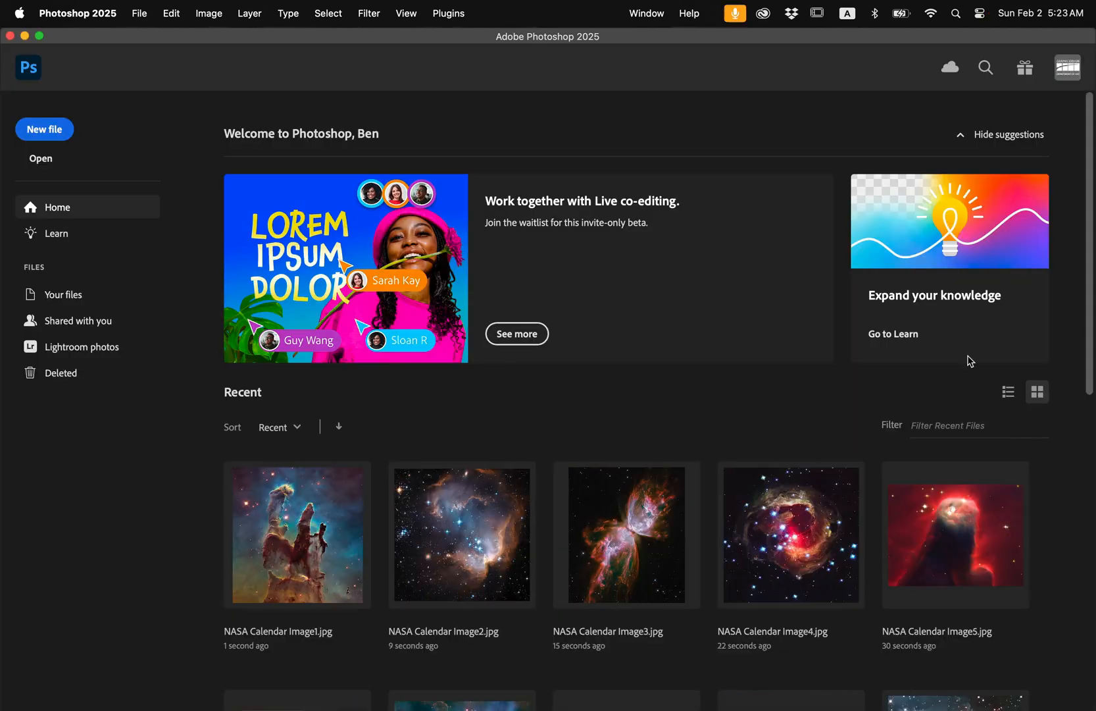
# - Switch to the Images folder in Finder and check the title, color space and description in the info of NASA Calendar Image5.jpg
pyautogui.hotkey('ctrl', 'Up')
pyautogui.click(693, 194)
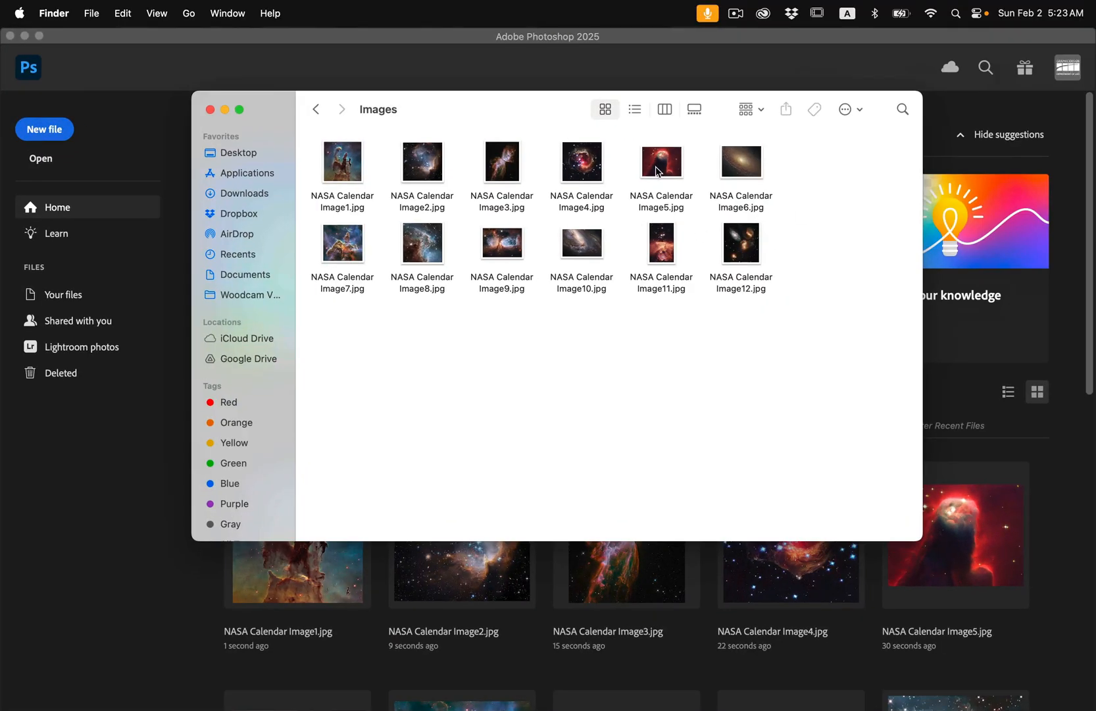
pyautogui.click(660, 170)
pyautogui.press('super+i')
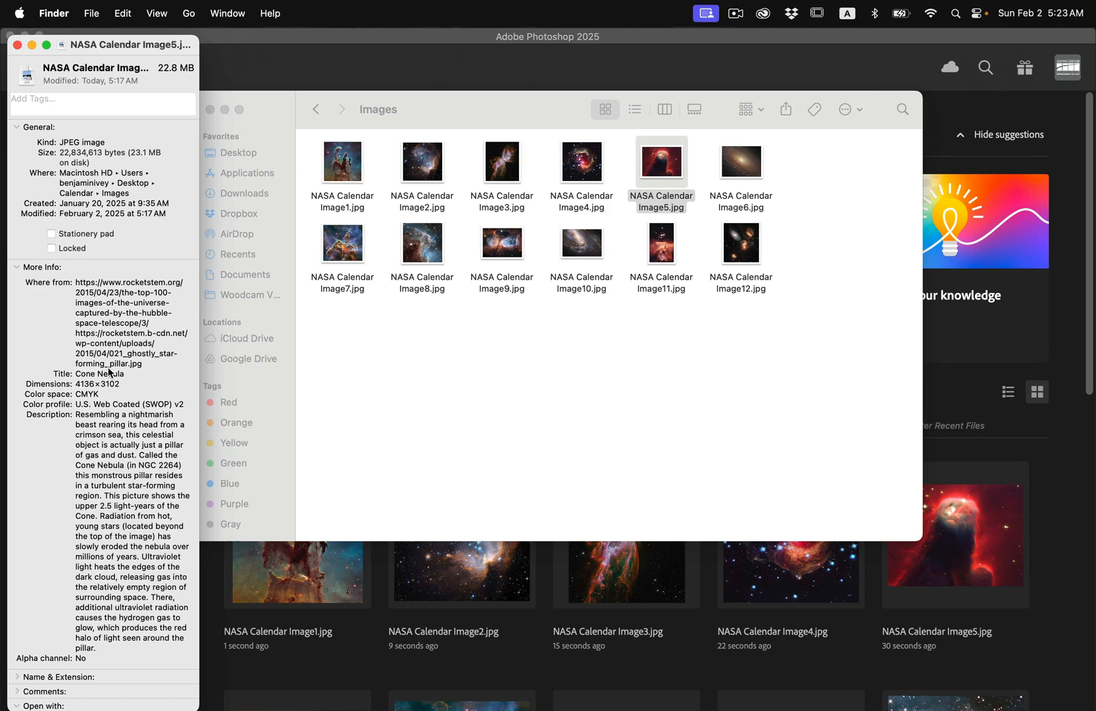
pyautogui.press('super+w')
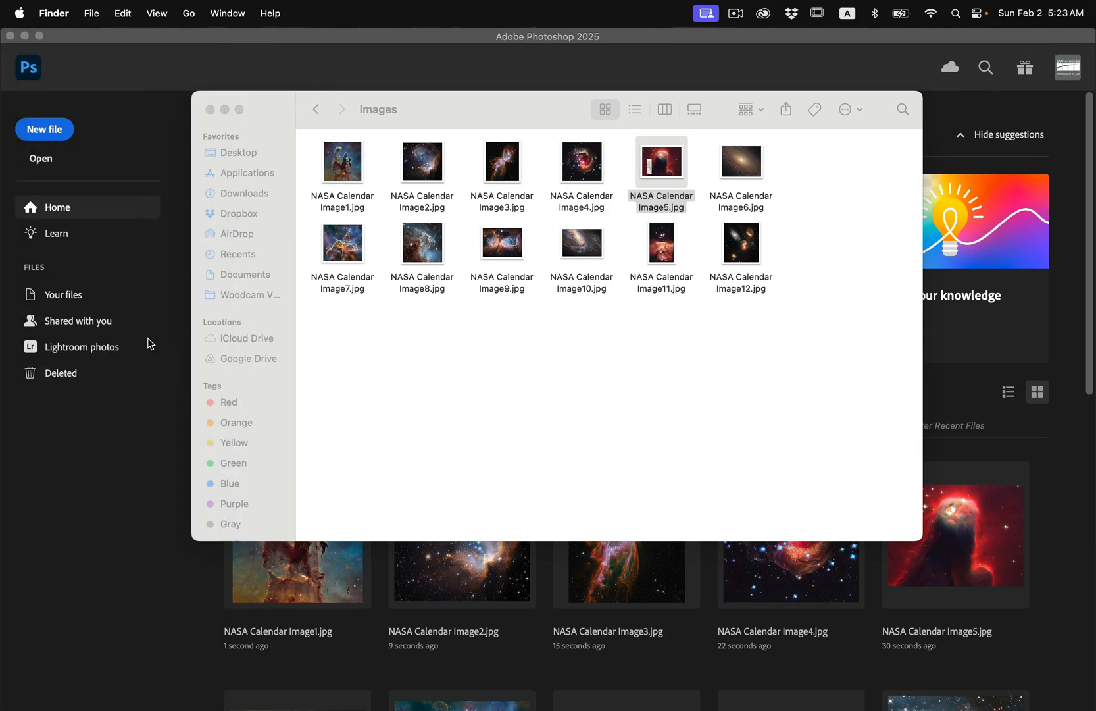
pyautogui.click(315, 350)
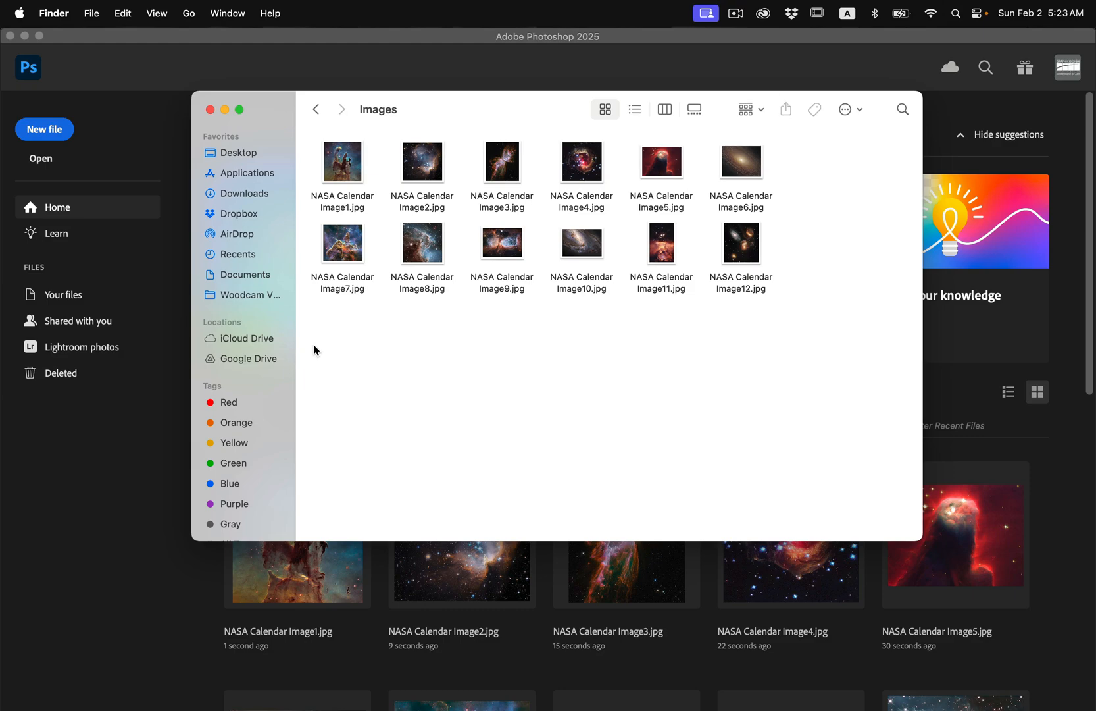